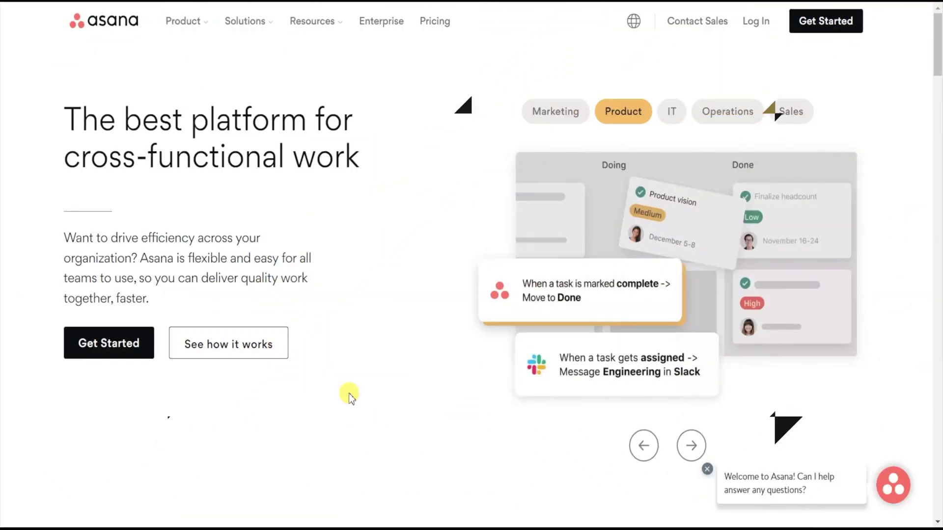
- Sign up with a pasted work e-mail and continue on the free Basic plan
click(816, 31)
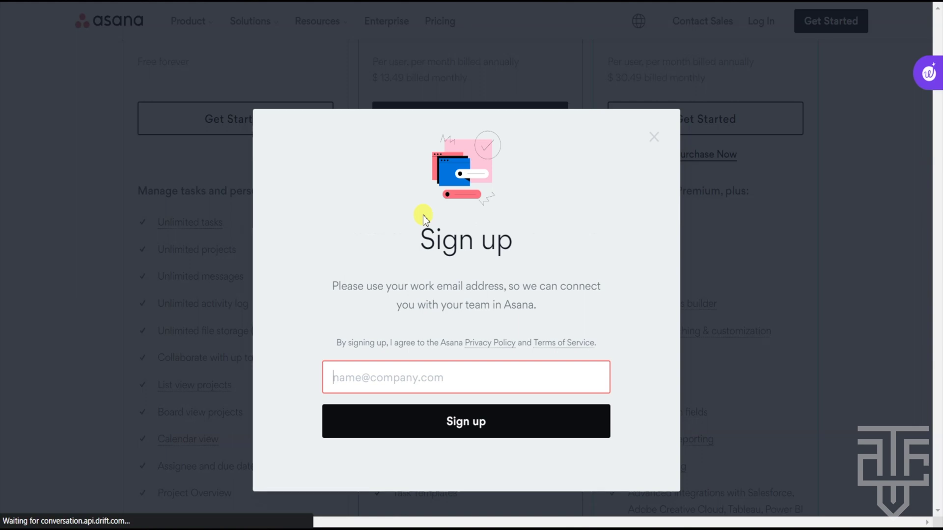
key(ctrl+v)
click(489, 422)
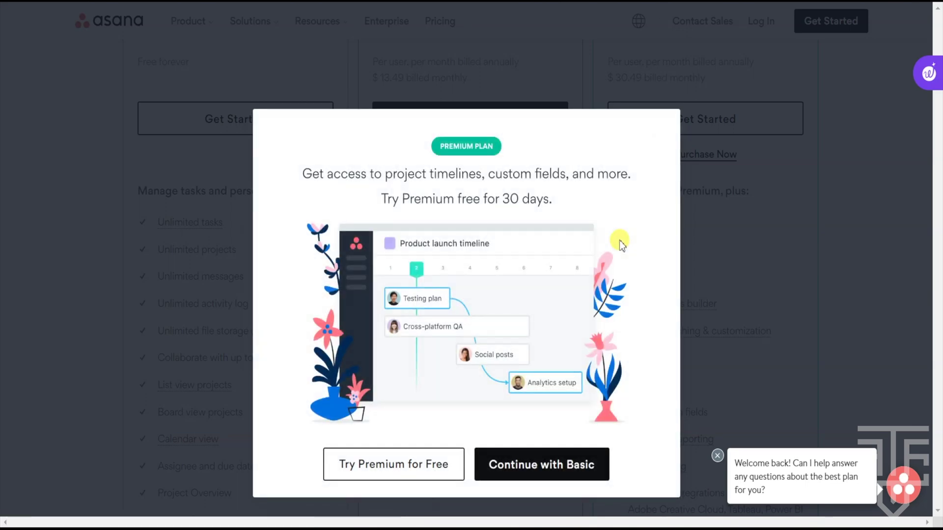
click(560, 465)
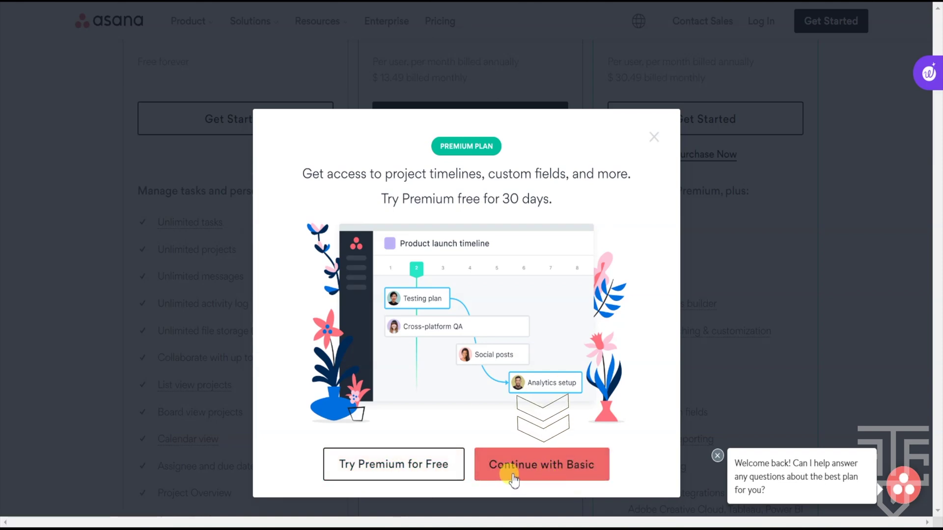
click(559, 475)
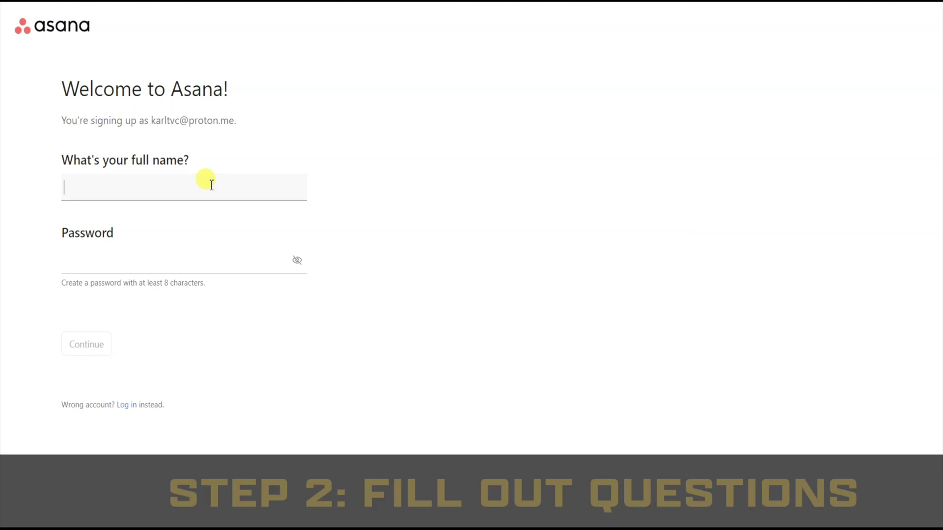
- Enter the full name and an account password, then continue
click(168, 265)
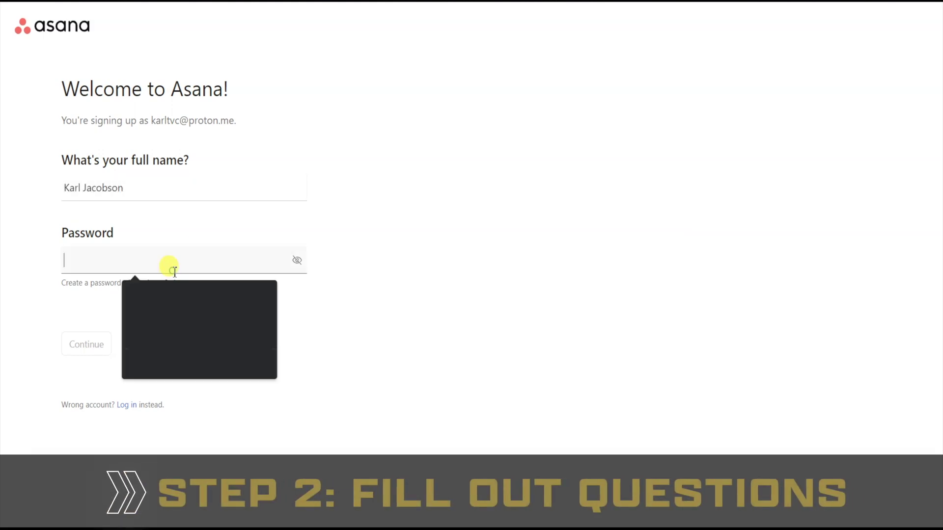
text(*************)
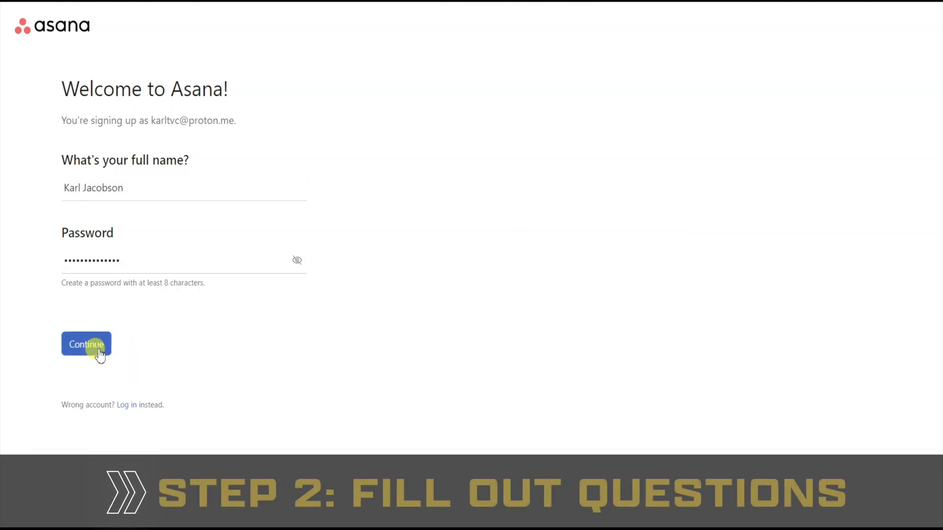
click(98, 350)
- Answer onboarding with role Business owner and work type Project or Program Management
click(326, 184)
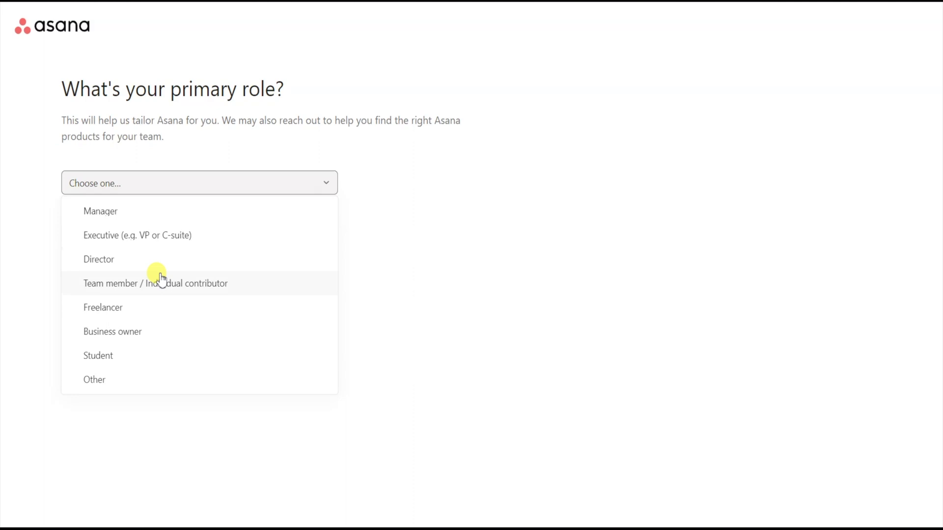
click(130, 332)
click(104, 270)
click(132, 200)
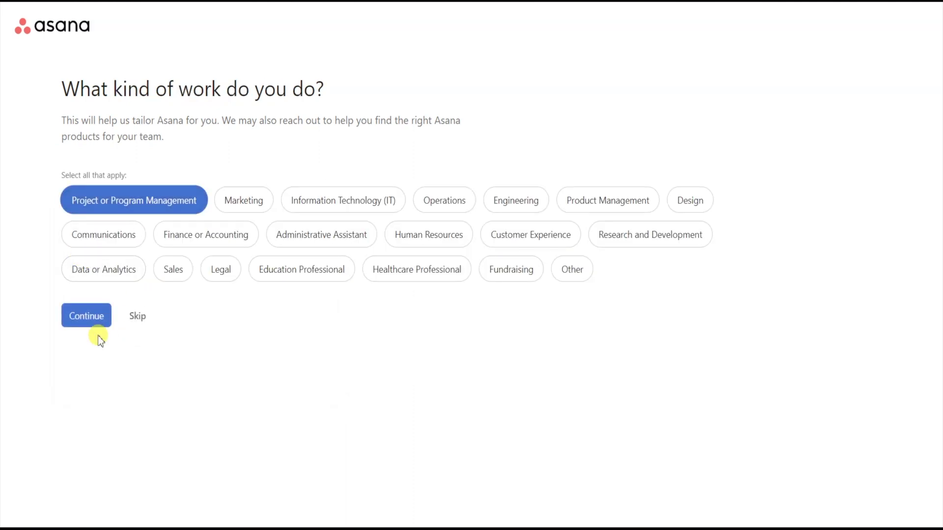
click(96, 319)
click(90, 403)
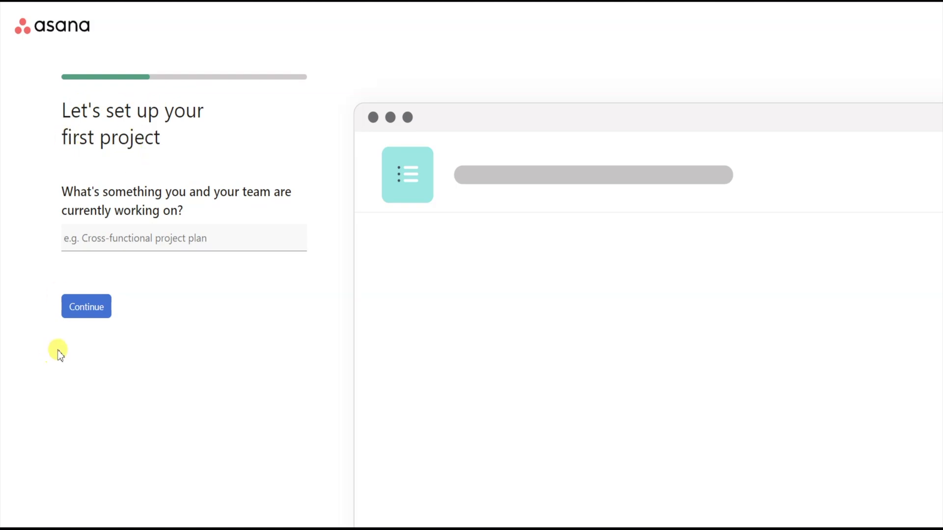
- Accept the List-layout first project with To do, Doing, Done sections, skipping invites and downloads
click(83, 311)
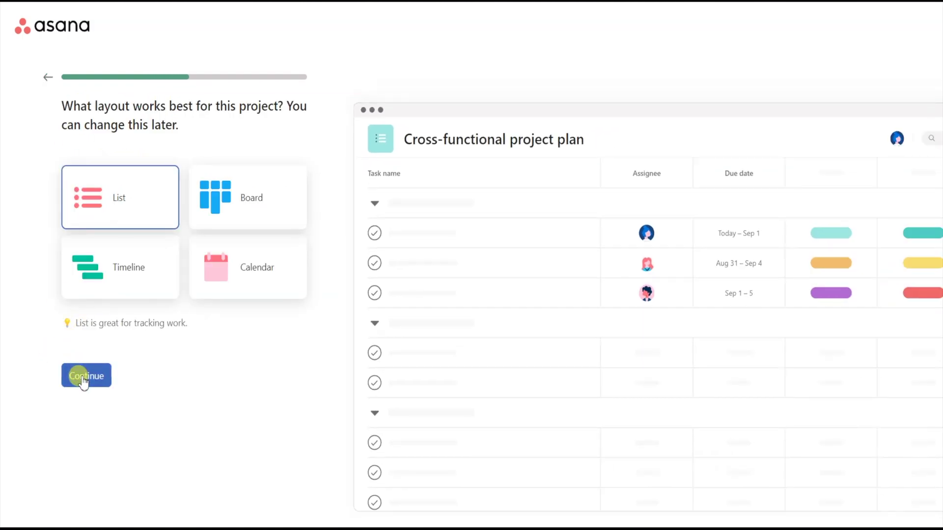
click(81, 379)
click(88, 344)
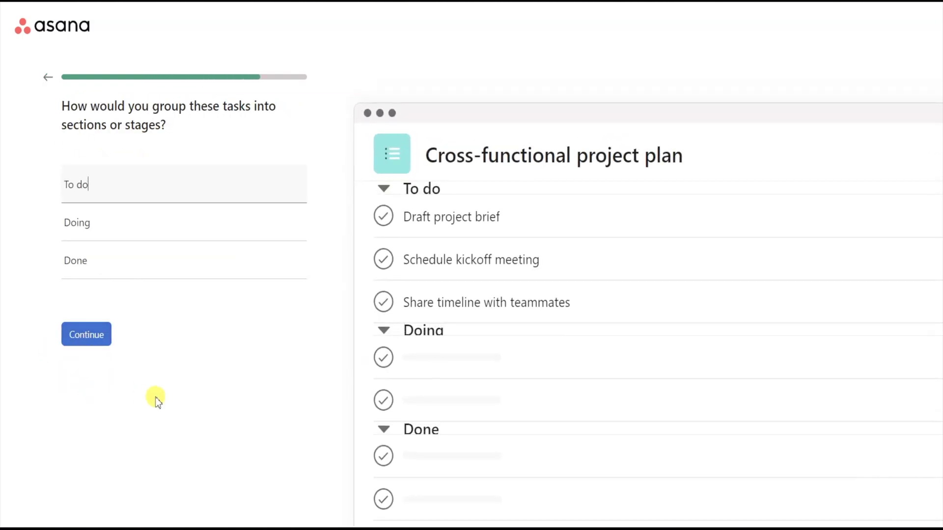
click(88, 335)
click(80, 380)
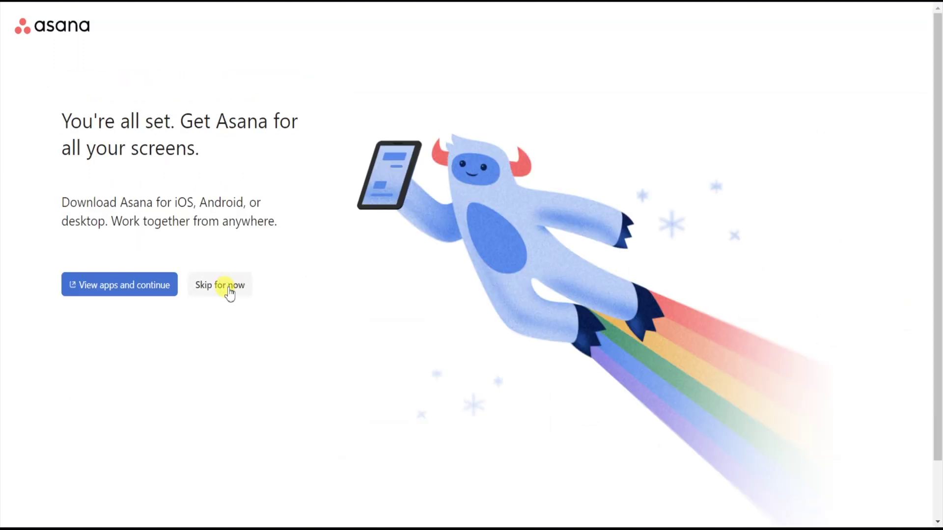
click(230, 293)
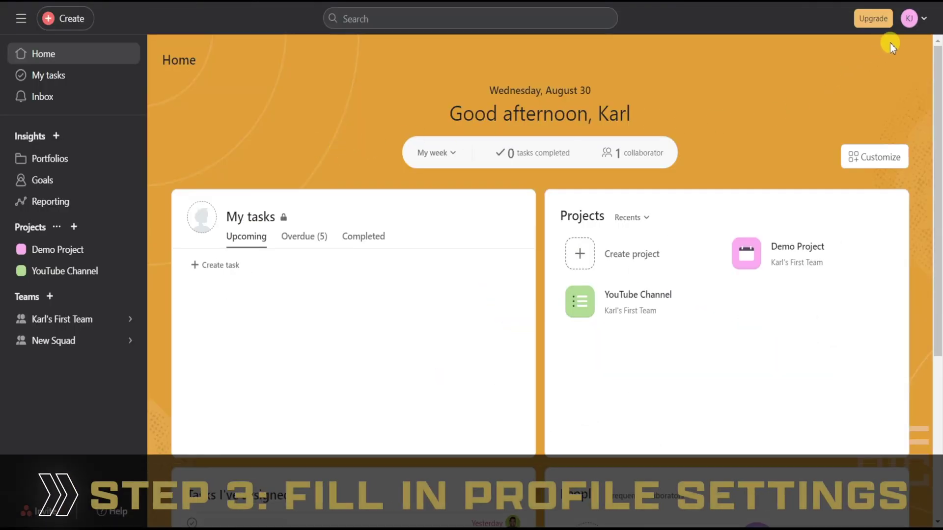
- Complete the full name in the profile settings
click(909, 20)
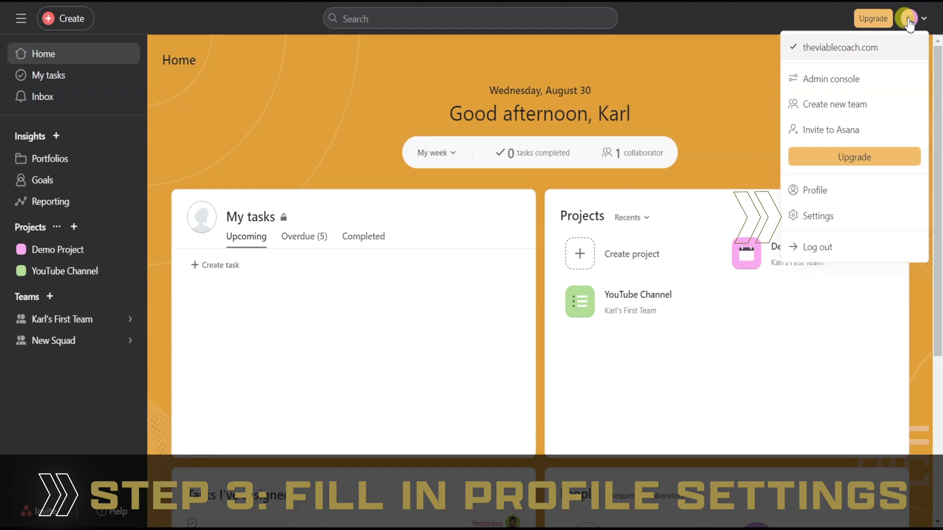
click(808, 215)
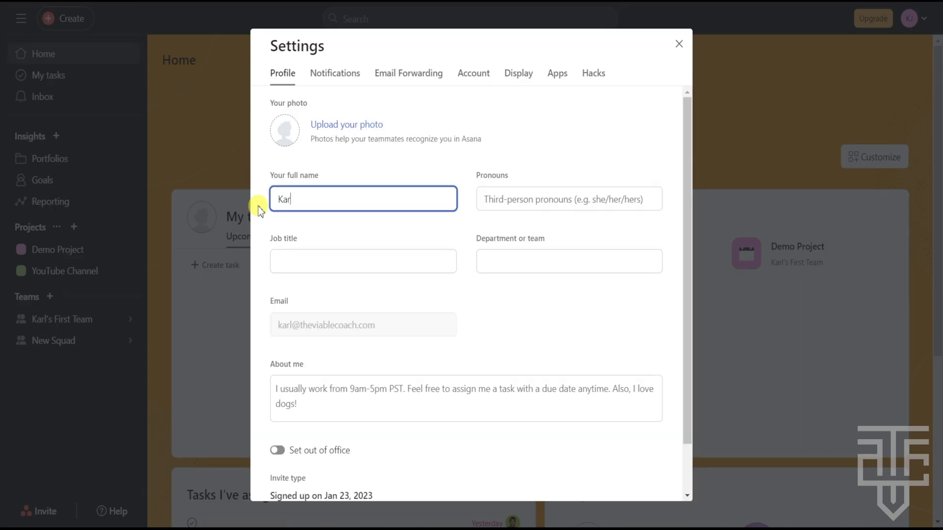
text(Jacobson)
- Upload Profile Pic v2 as the profile photo and save the changes
click(342, 126)
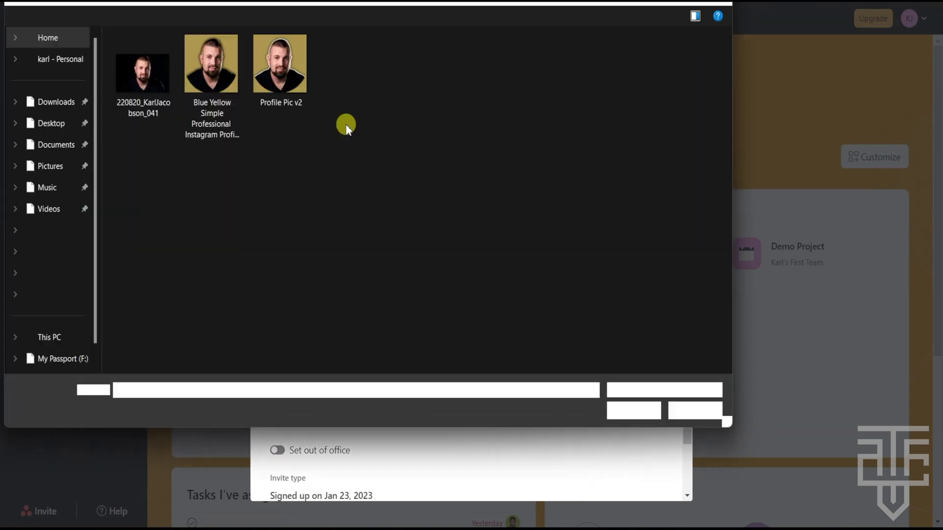
double_click(280, 120)
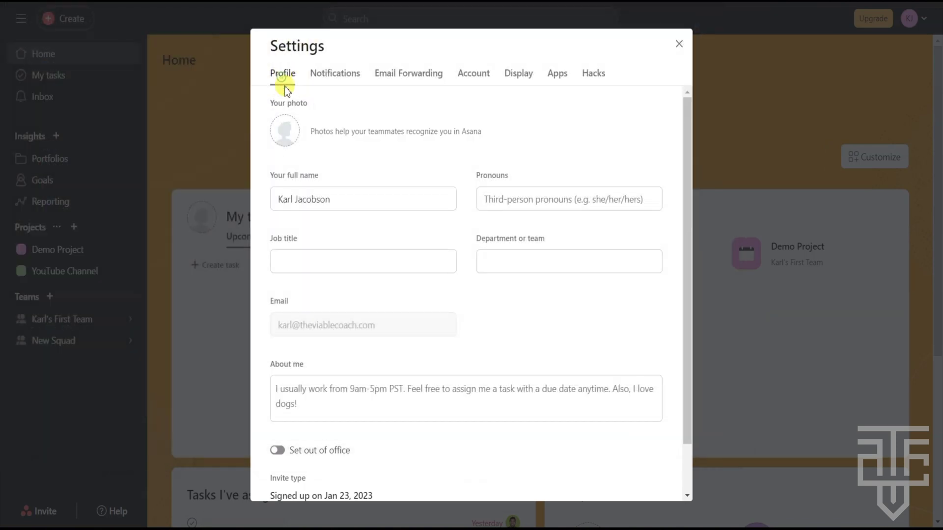
scroll(482, 268, down, 2)
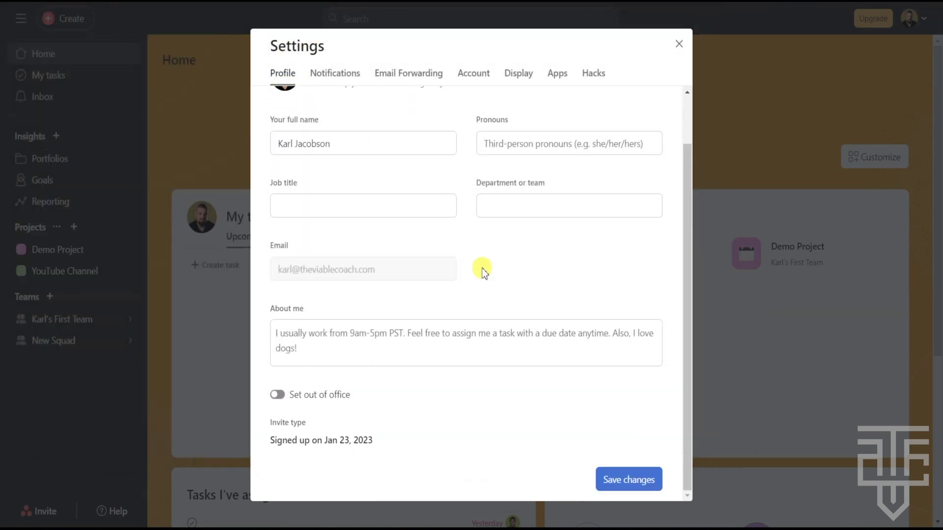
click(327, 340)
click(627, 479)
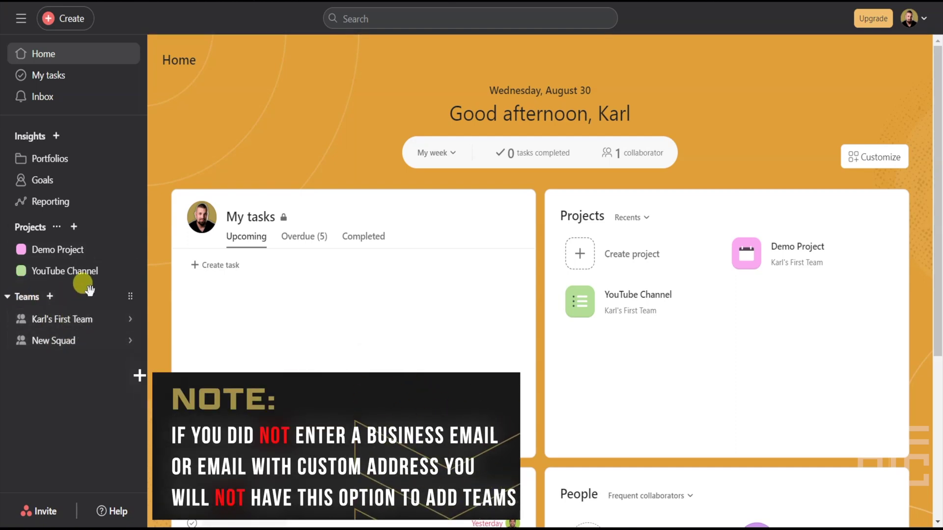
- Create a new team named Marketing Team, inviting a second member by e-mail address
click(51, 298)
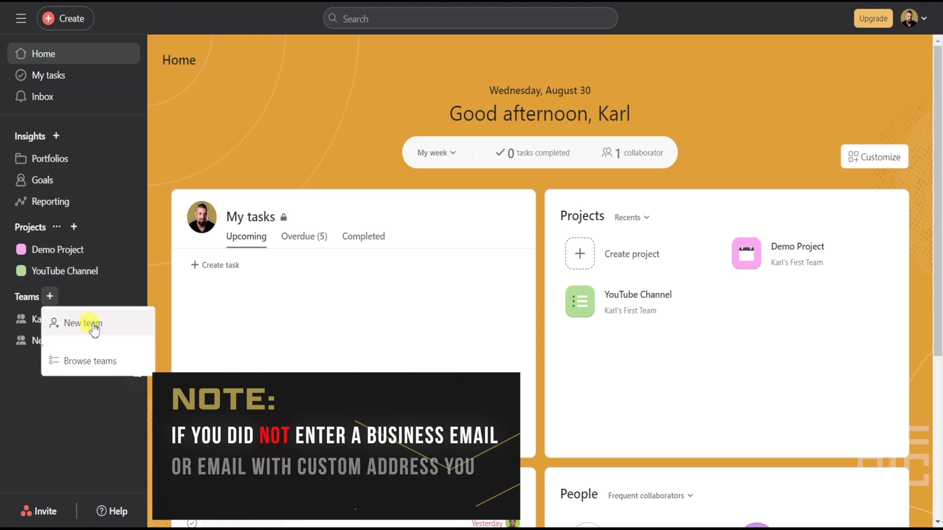
click(121, 328)
text(Marketing Team)
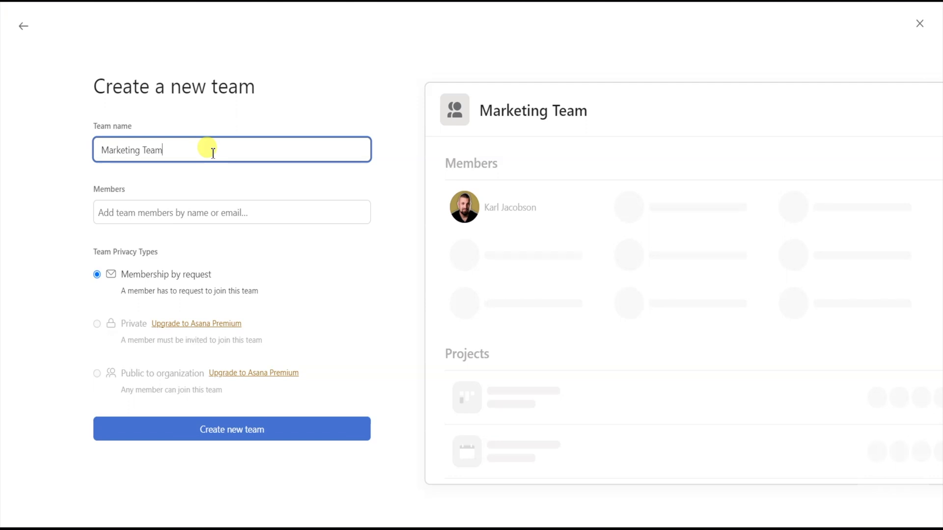
click(209, 214)
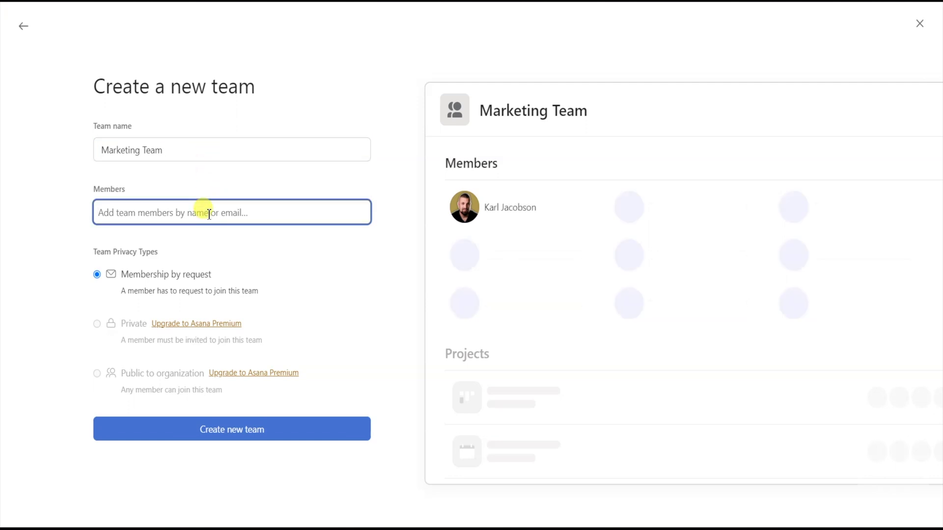
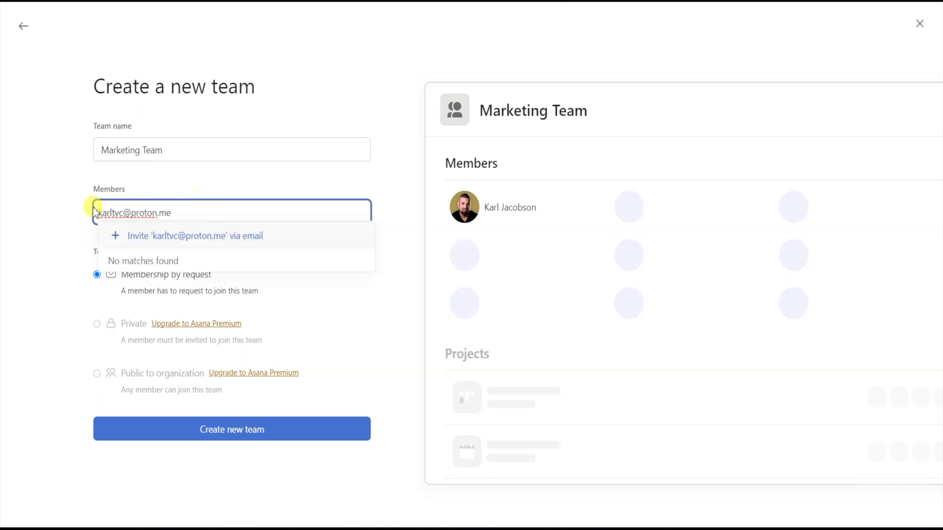
key(Return)
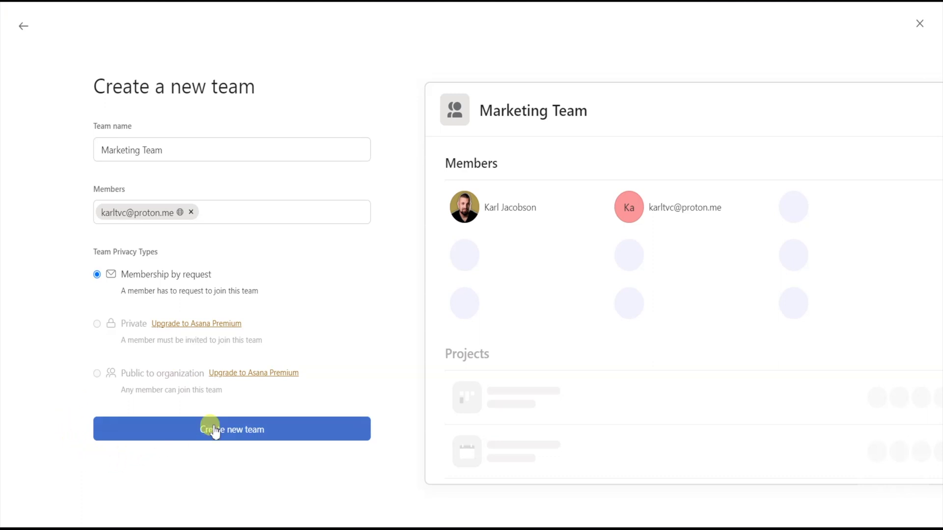
click(299, 434)
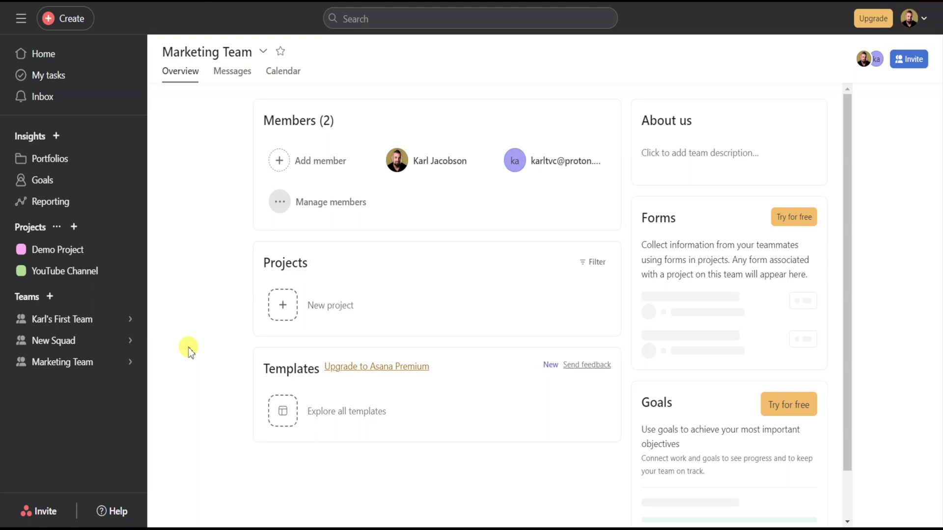
click(278, 161)
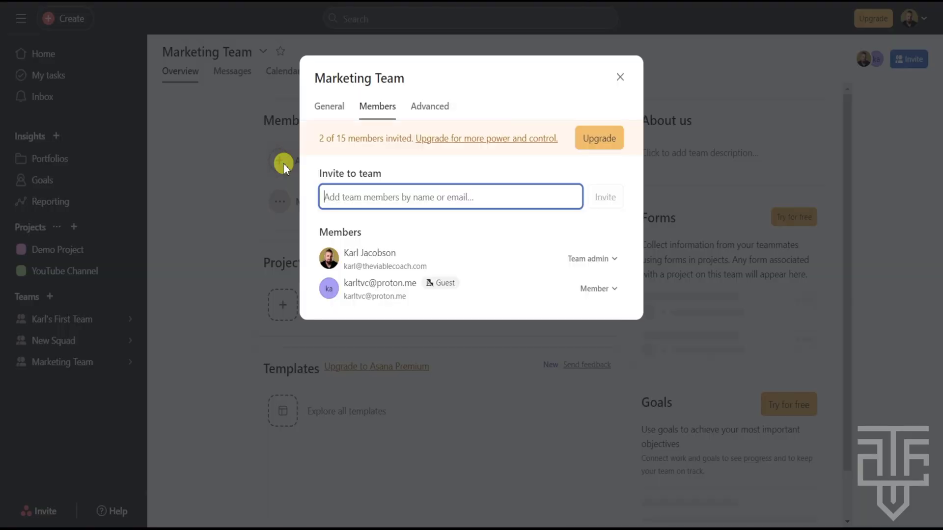
click(246, 181)
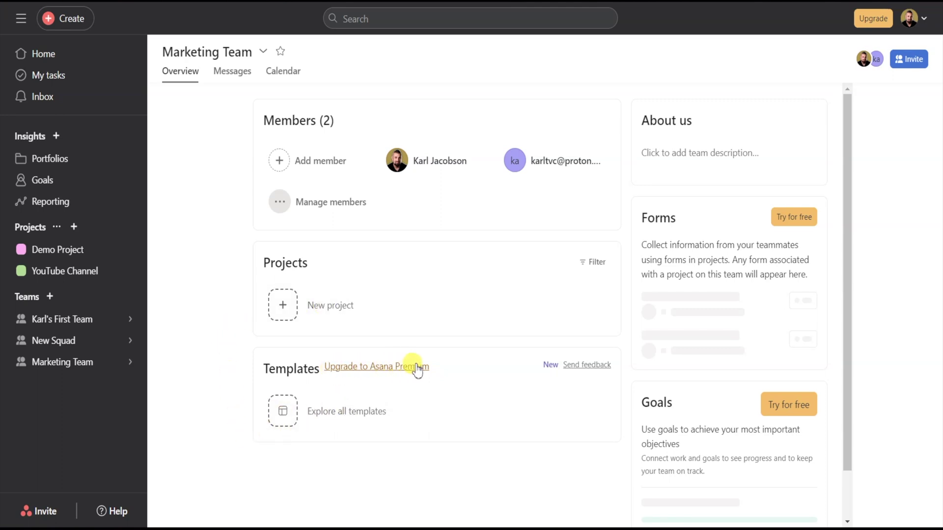
click(693, 157)
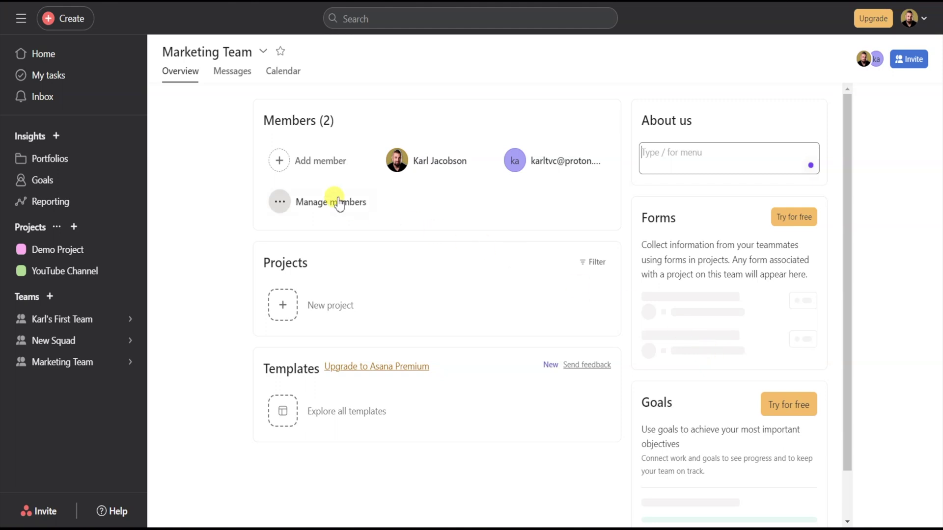
click(212, 161)
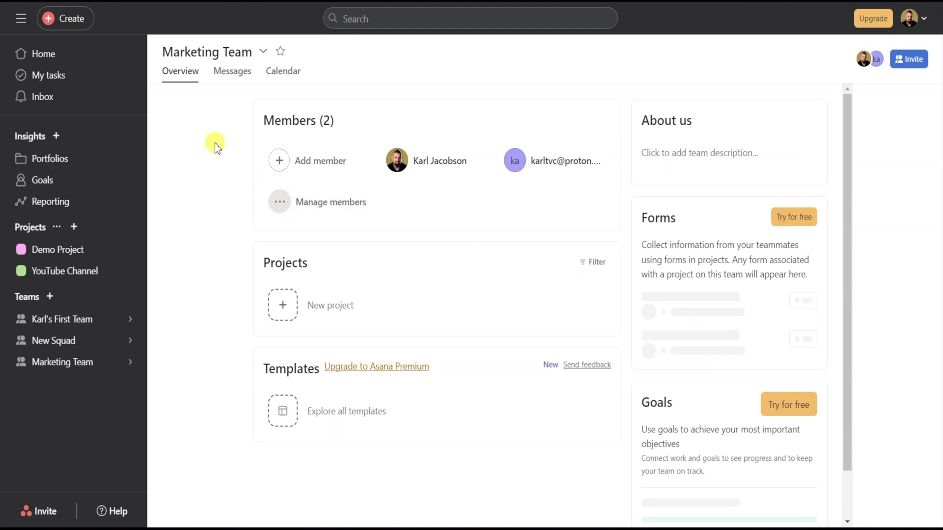
- Send a 'Hi team' message to the Marketing Team members from its Messages tab
click(234, 80)
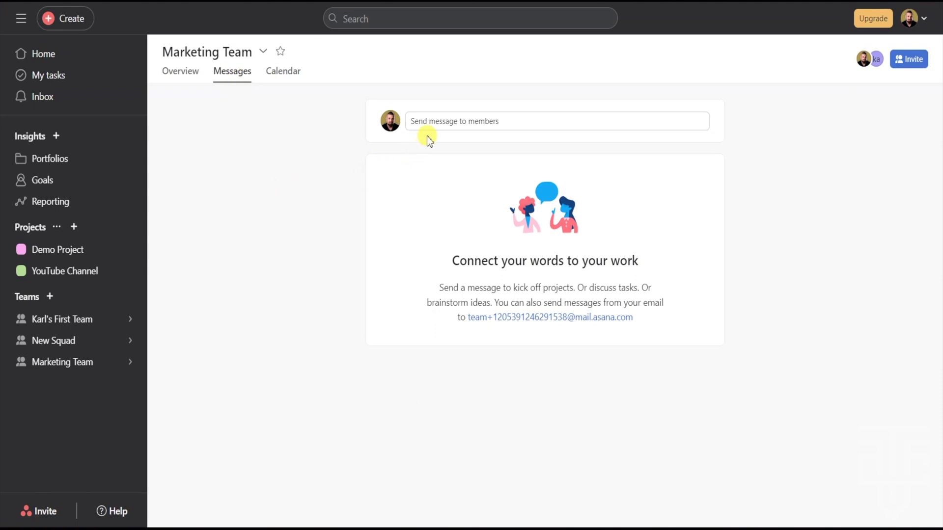
click(437, 123)
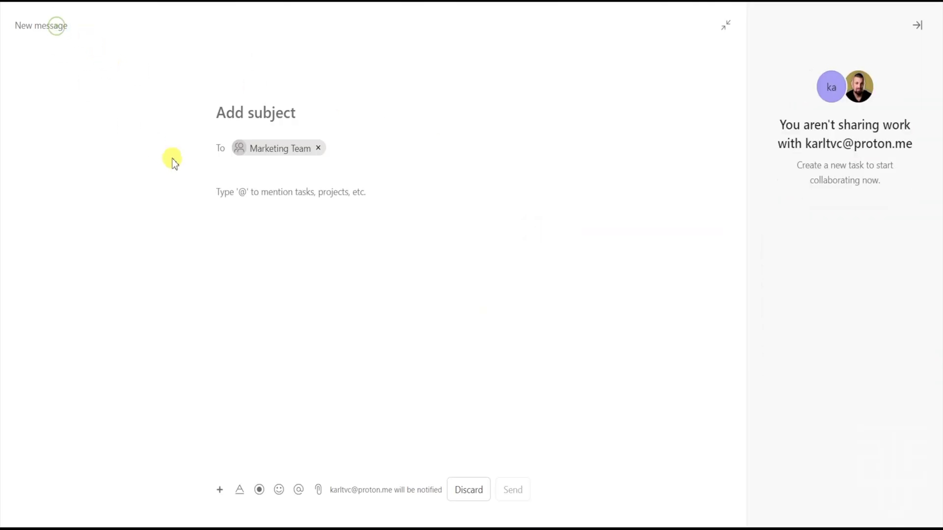
click(243, 192)
text(Hi )
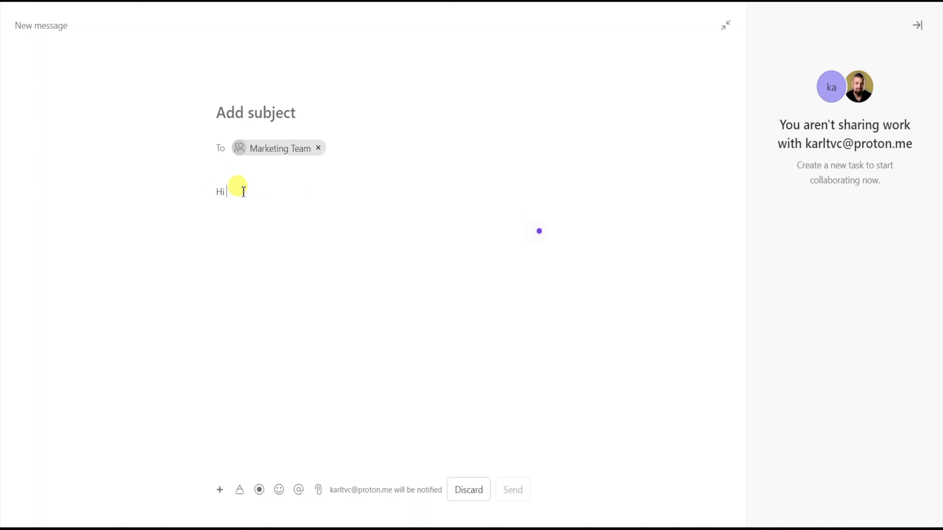
text(team)
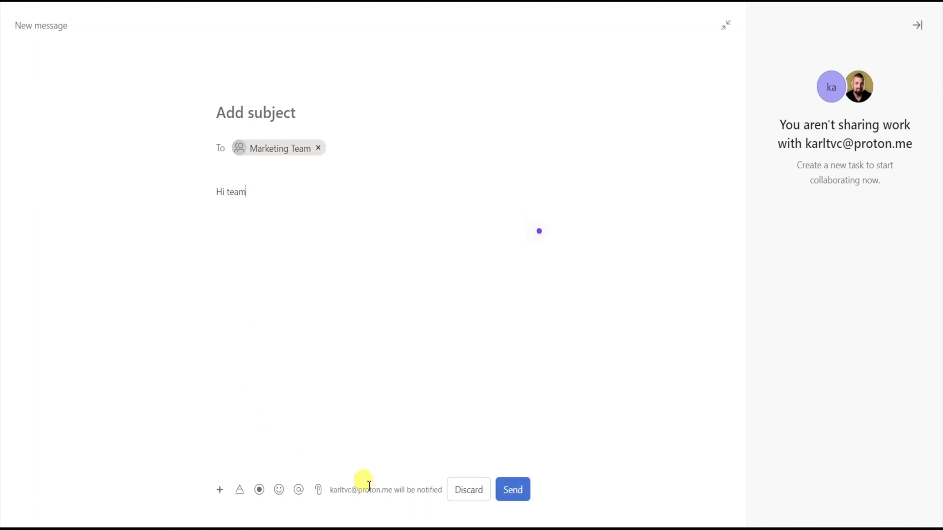
click(514, 490)
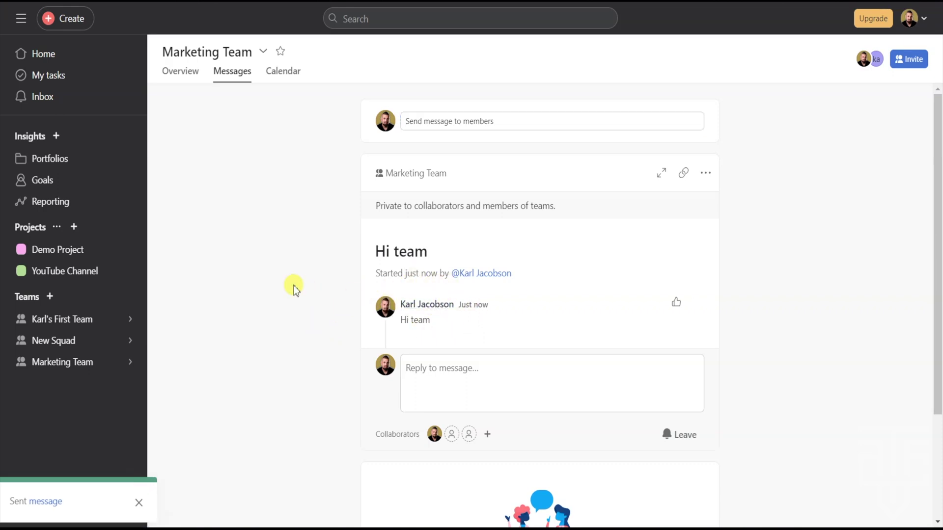
- Scroll through the Marketing Team calendar, then return to the Home overview
click(284, 73)
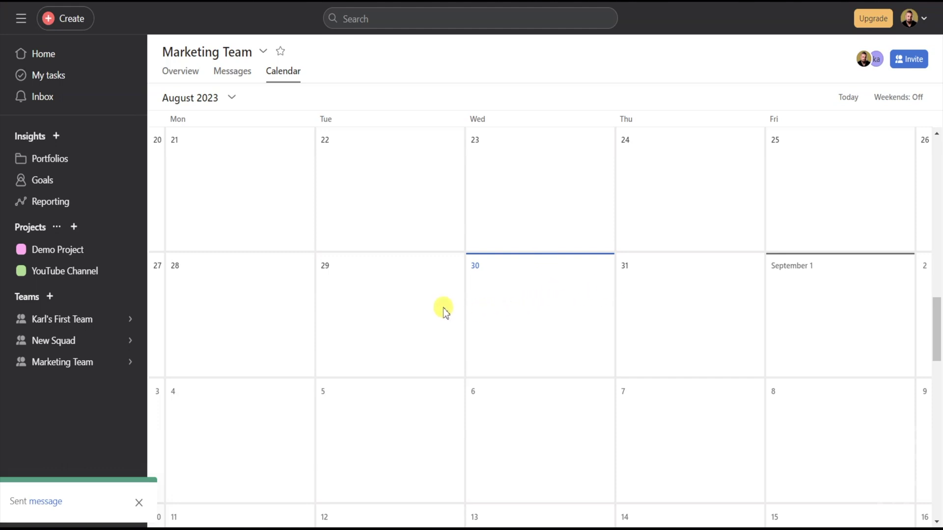
scroll(936, 354, down, 10)
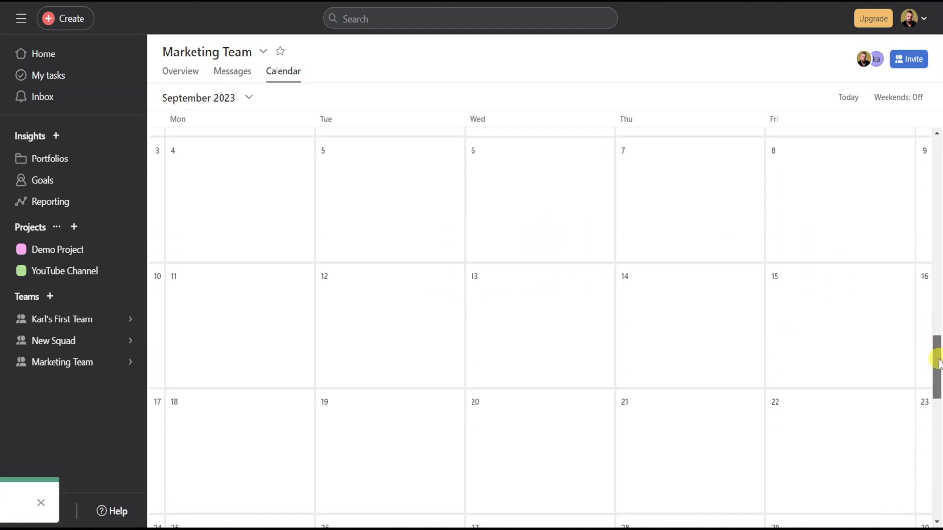
drag(939, 423, 931, 294)
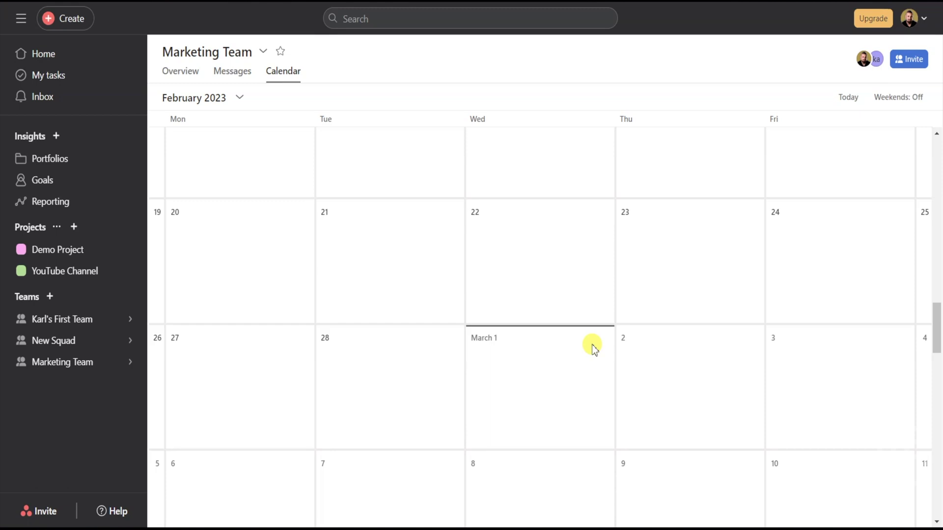
click(46, 56)
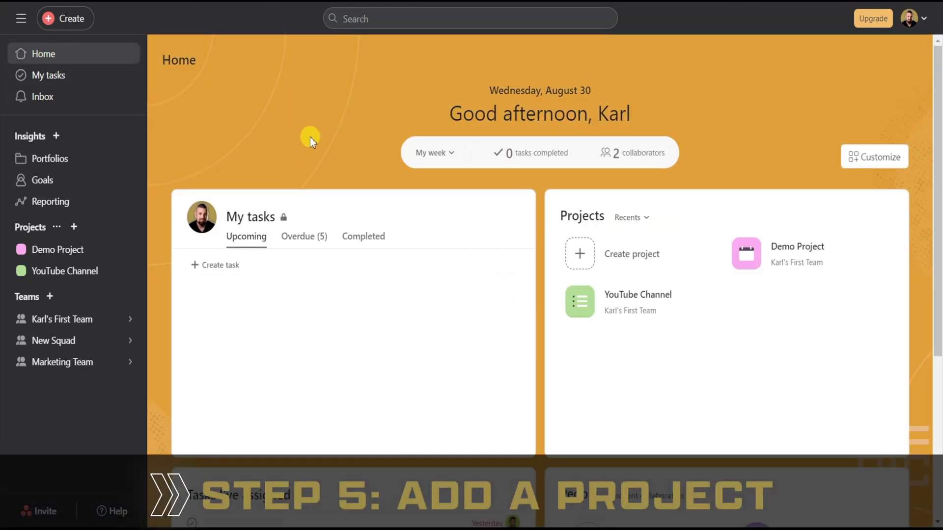
- Start a blank project named Marketing Project, keeping the current team and public-to-team privacy
click(580, 259)
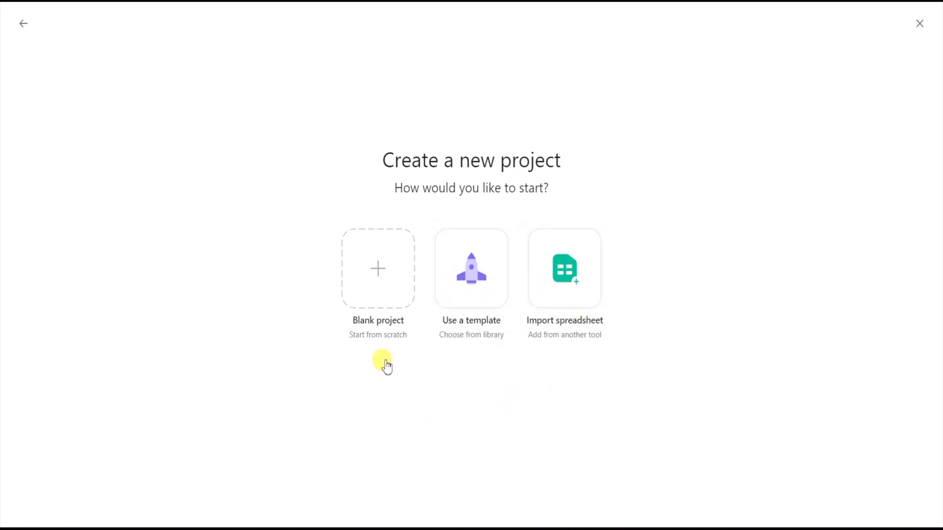
click(383, 284)
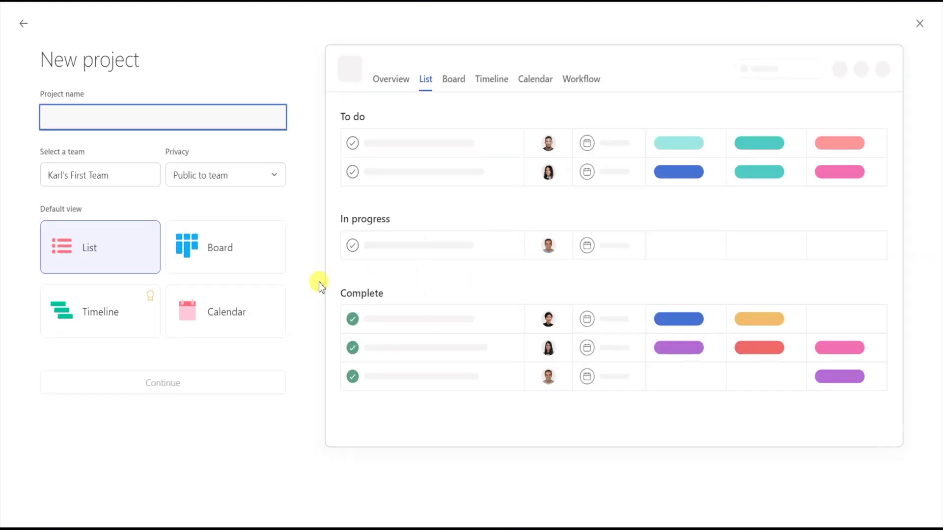
text(Marketing Project)
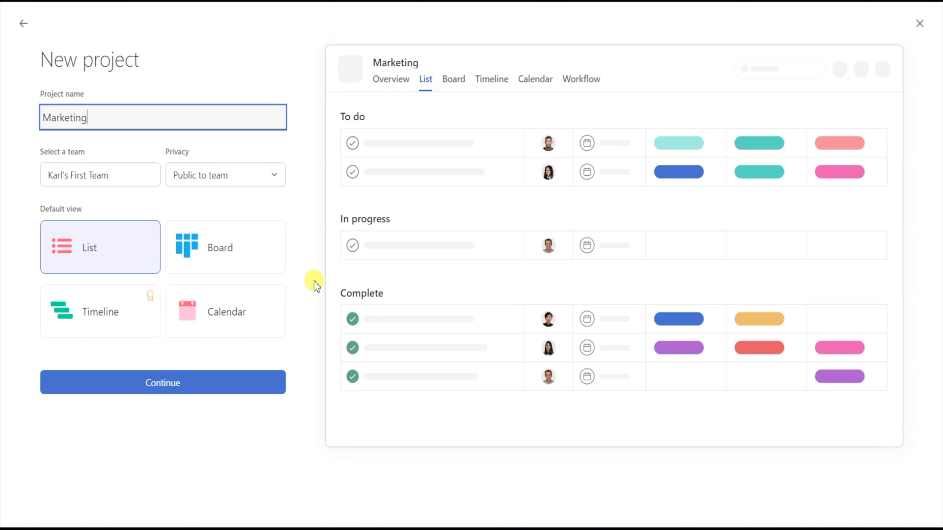
click(127, 176)
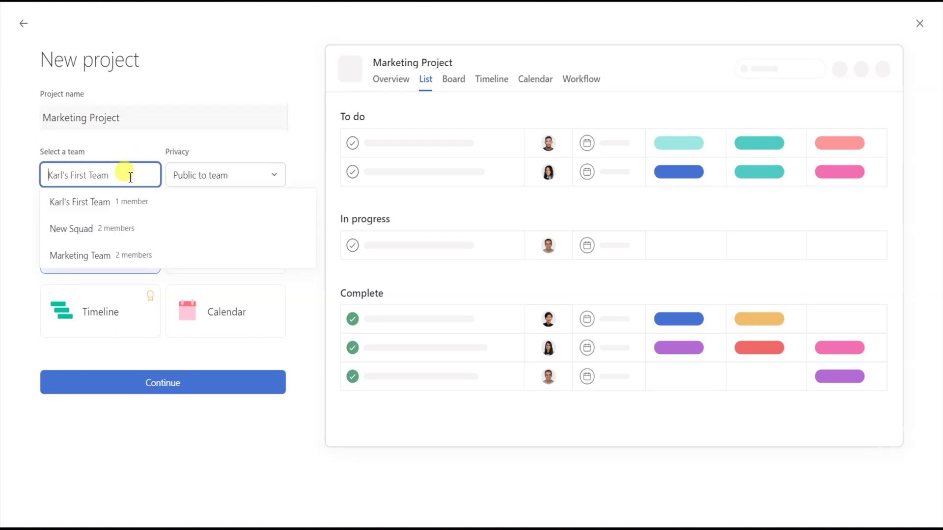
click(215, 150)
click(277, 176)
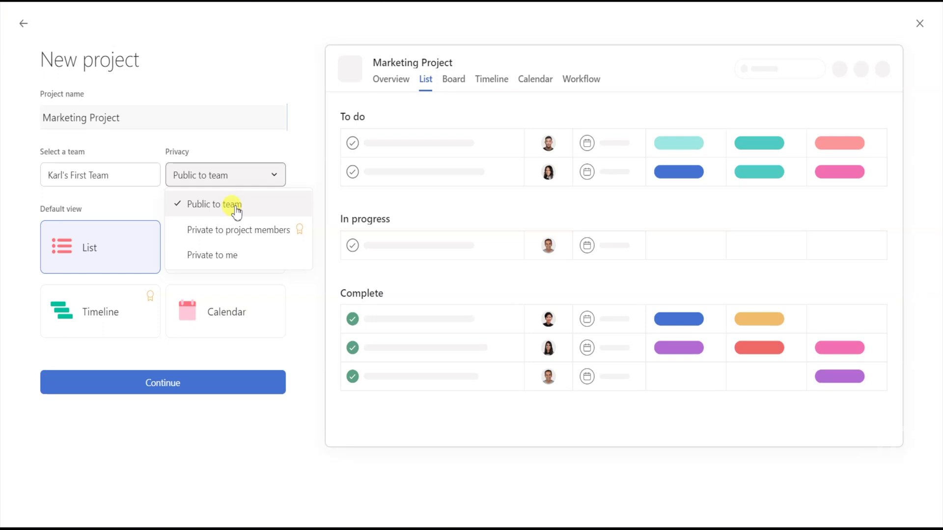
click(286, 195)
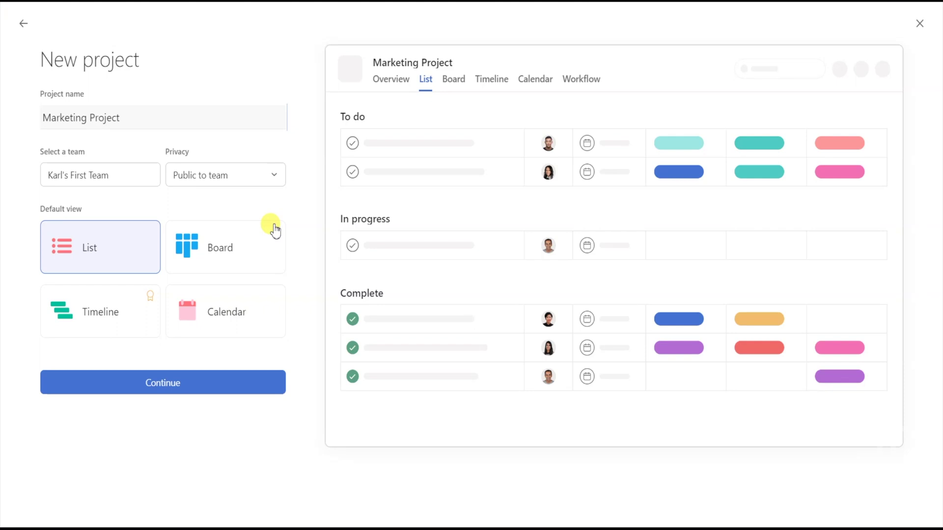
- Compare Board, Timeline and Calendar default views, then settle on List
click(113, 255)
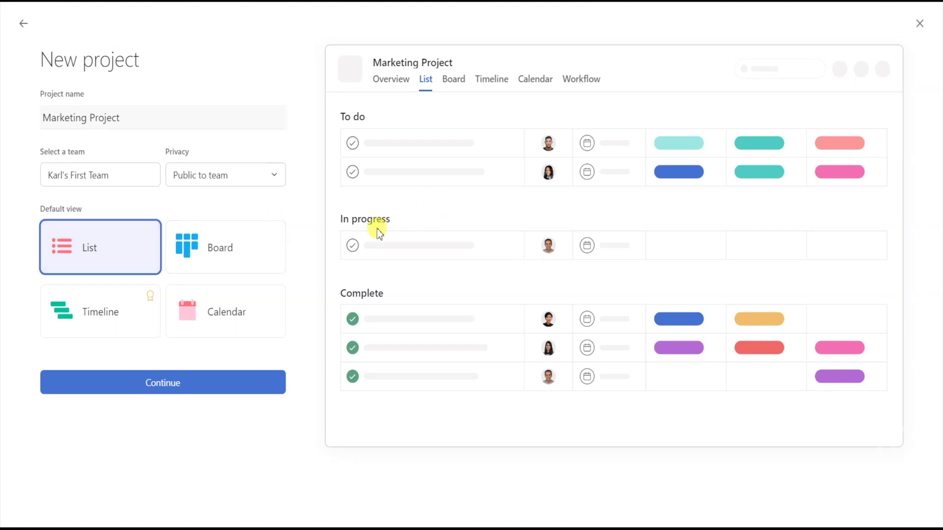
click(269, 261)
click(107, 310)
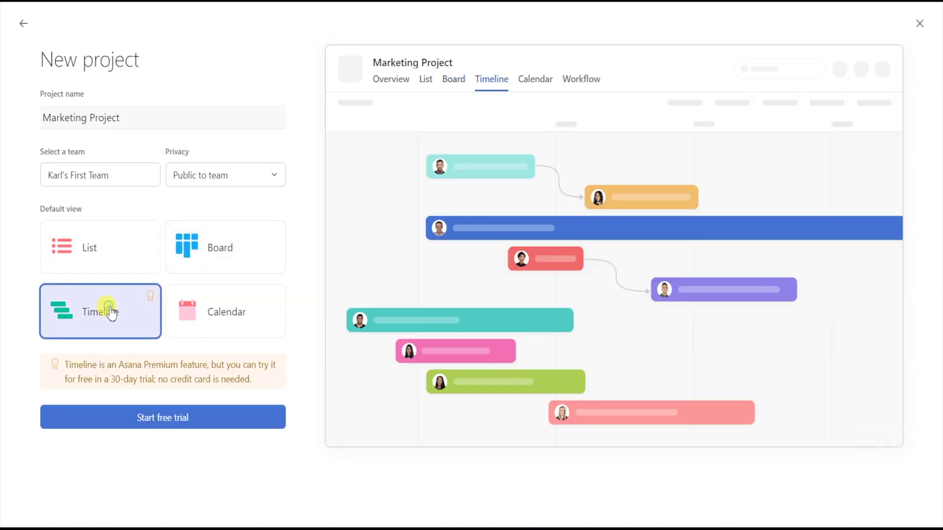
click(202, 319)
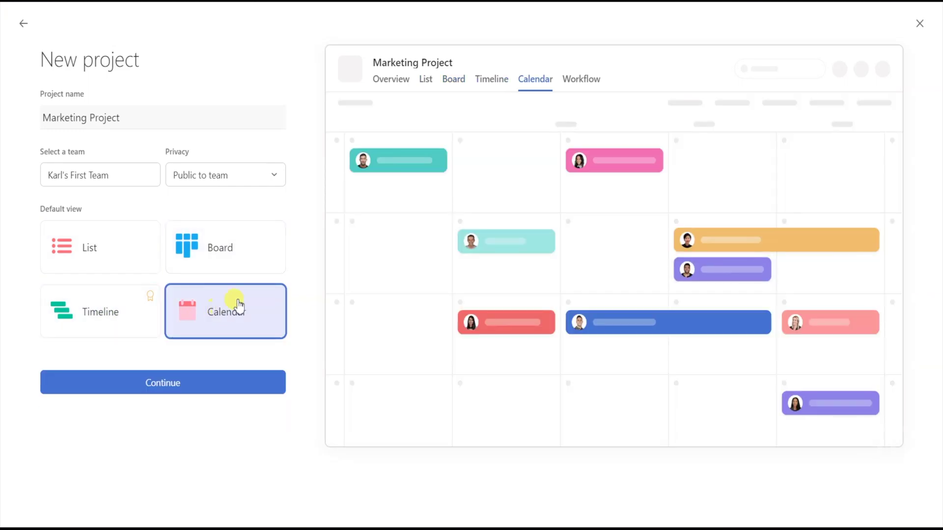
click(107, 254)
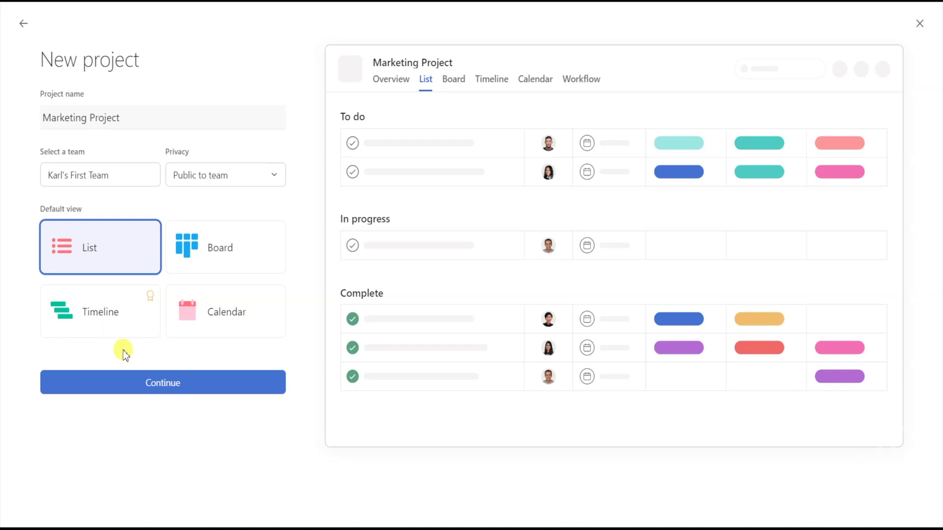
- Choose Start adding tasks as the first step and open the new project
click(226, 388)
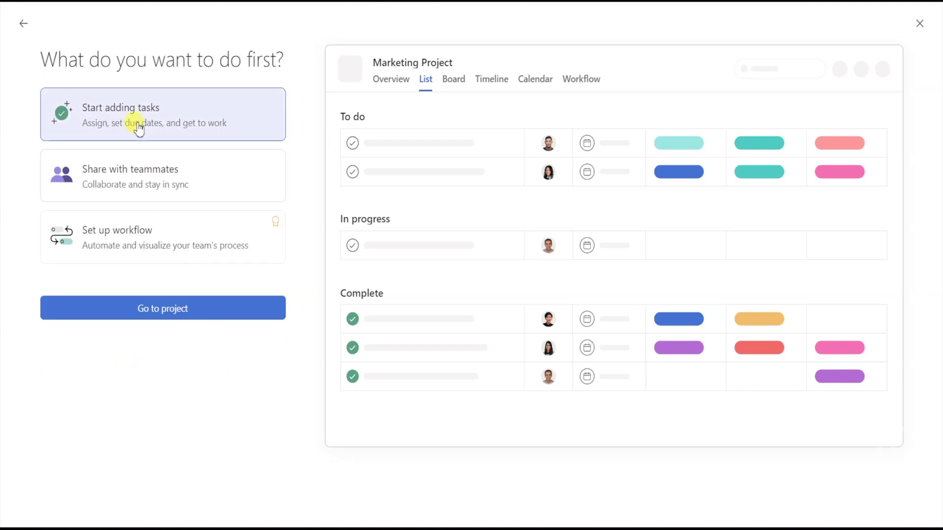
click(148, 202)
click(137, 238)
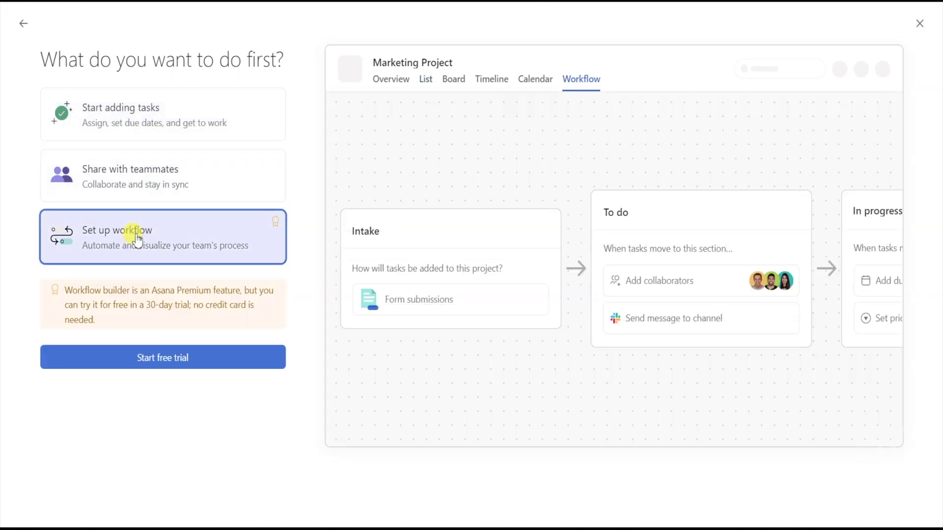
click(154, 119)
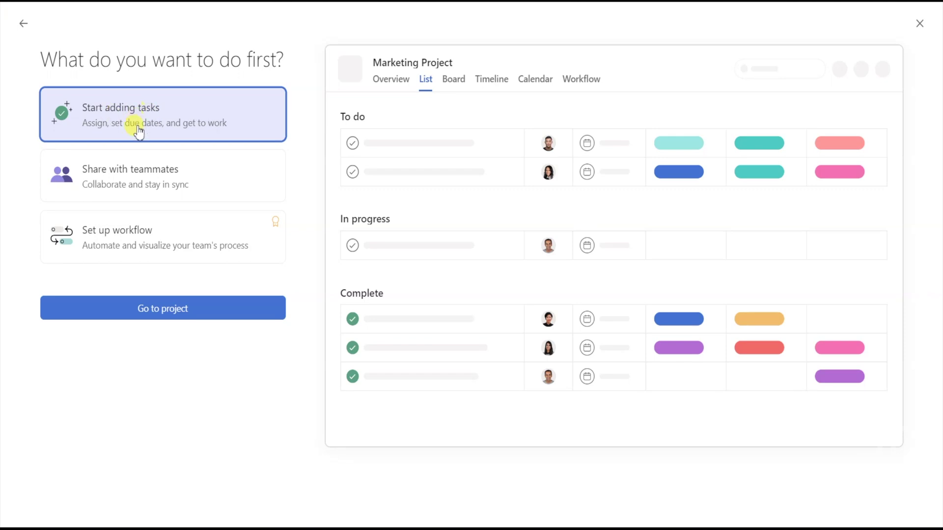
click(127, 314)
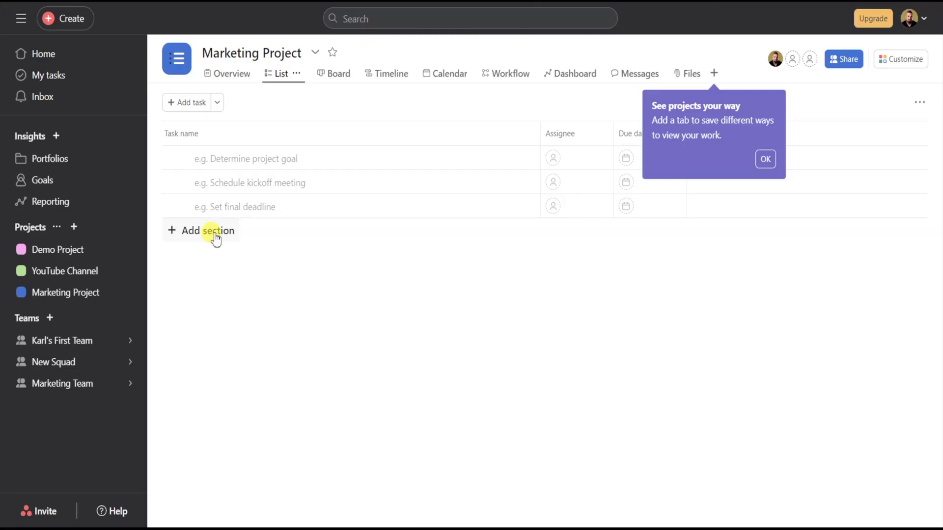
- Create the To Do, Doing and Done sections in the project list
click(215, 235)
text(To Do)
key(Return)
key(Escape)
click(218, 230)
text(Doing)
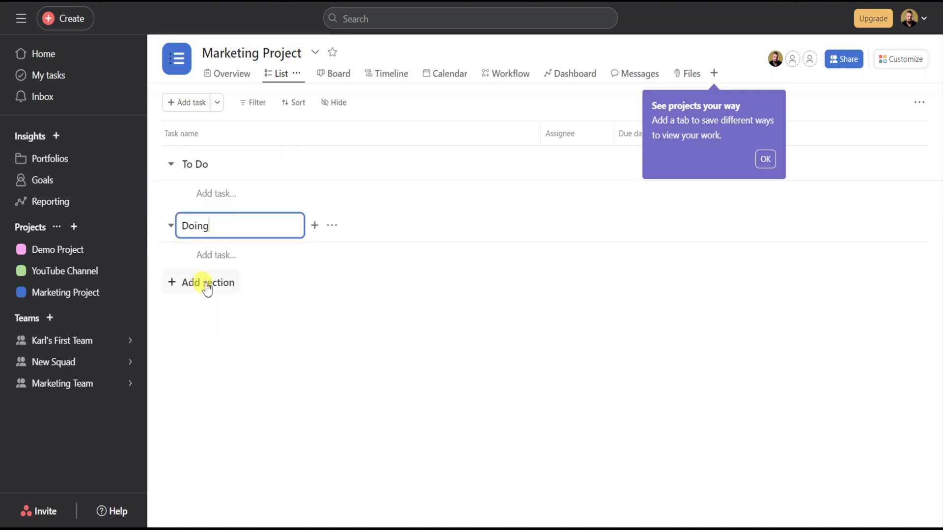
click(206, 283)
text(Do)
click(280, 391)
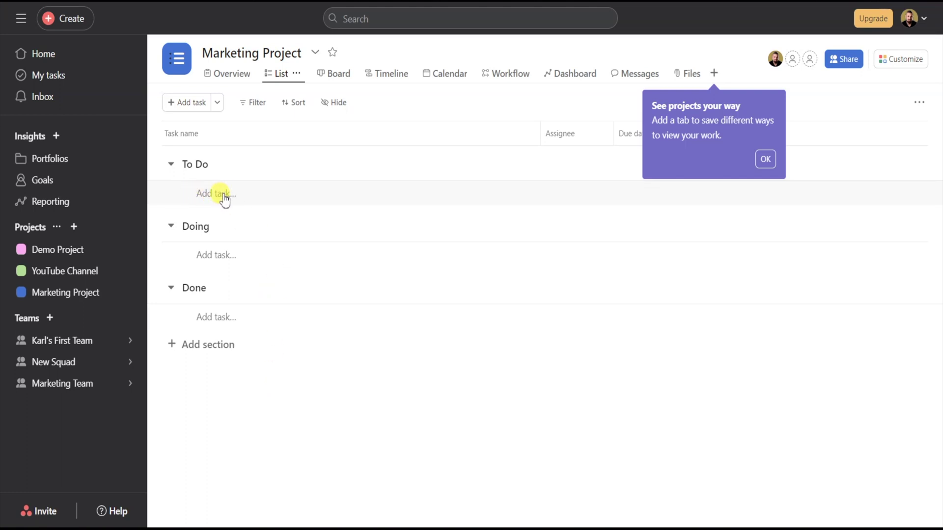
- Add To Do tasks Create Marketing Strategy, Create marketing materials, Canva import, Update marketing calendar
click(225, 197)
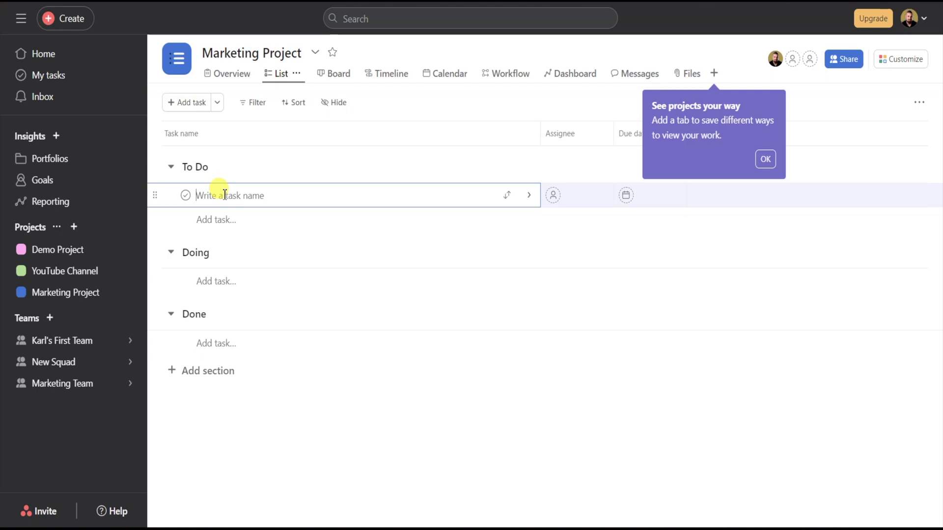
text(Create Marketing Strategy)
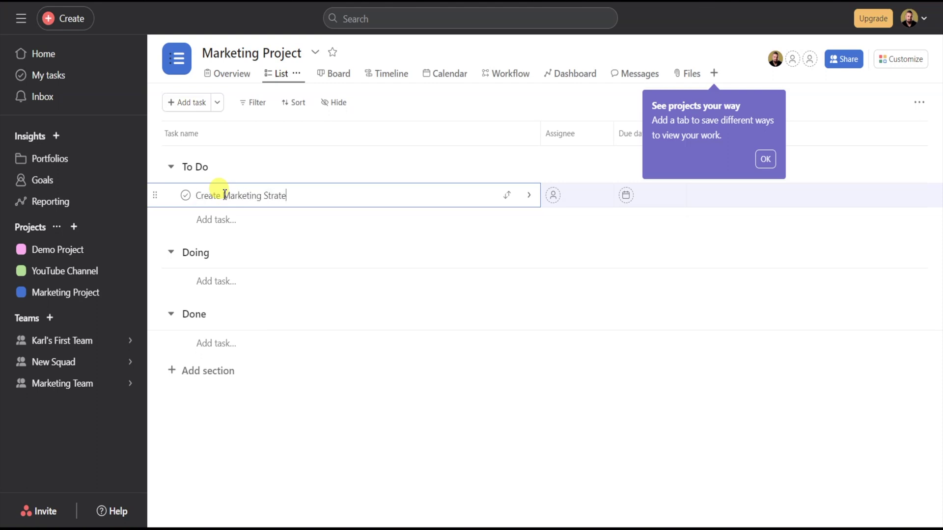
key(Return)
text(Create marketing materials)
key(Return)
text(Import all Canva graphics and videos)
key(Return)
text(Update m)
text(arketing calendar)
key(Return)
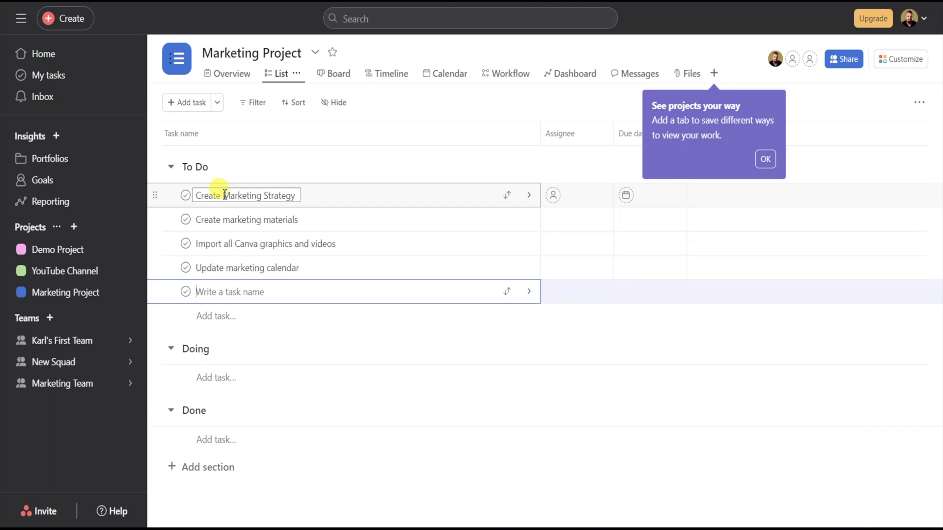
click(634, 361)
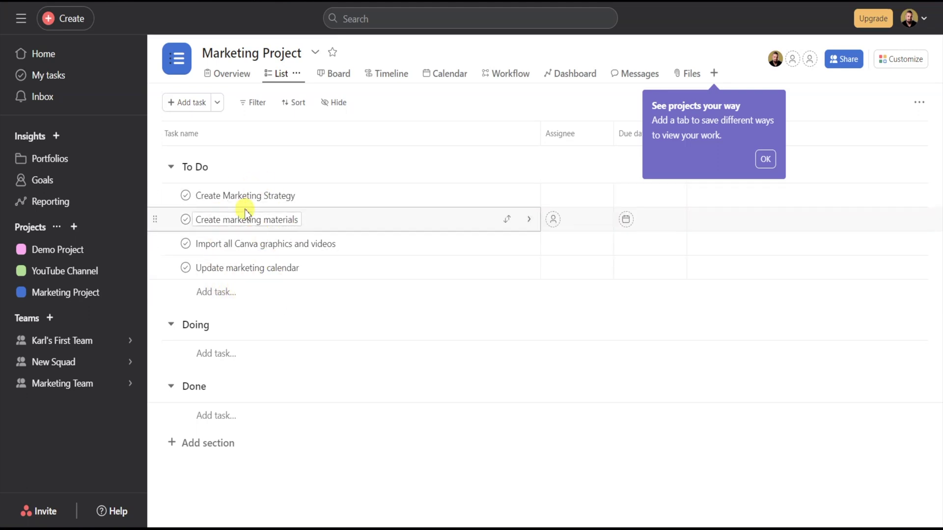
click(766, 158)
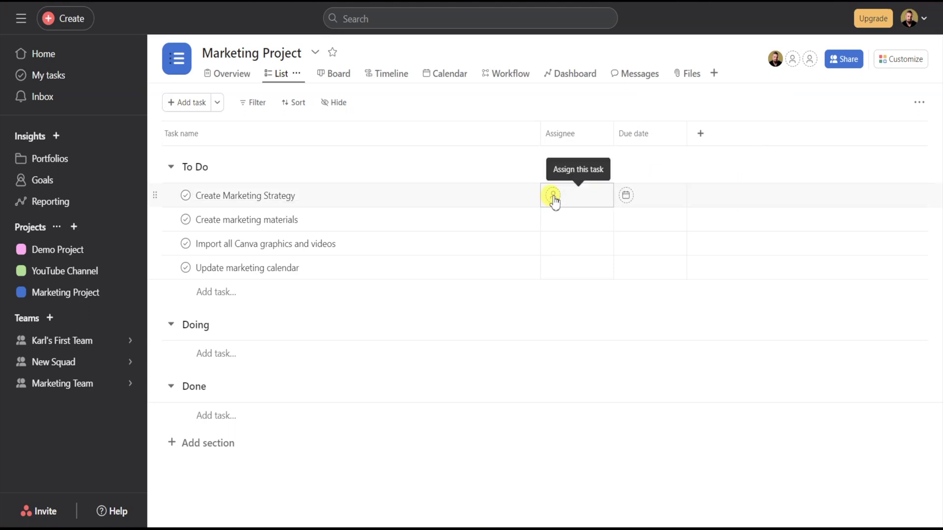
- Leave the tasks unassigned and set due dates Sep 5, Sep 8, Sep 8 and Sep 9
click(553, 196)
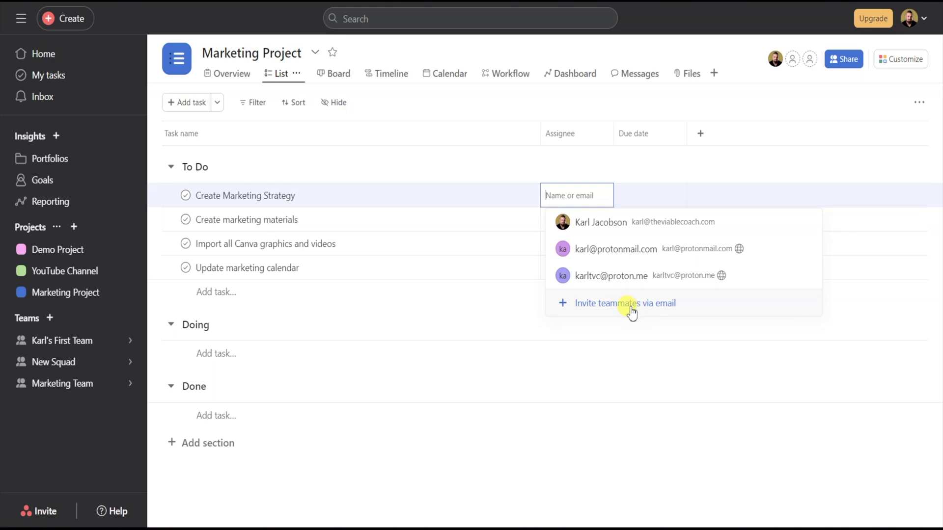
click(620, 164)
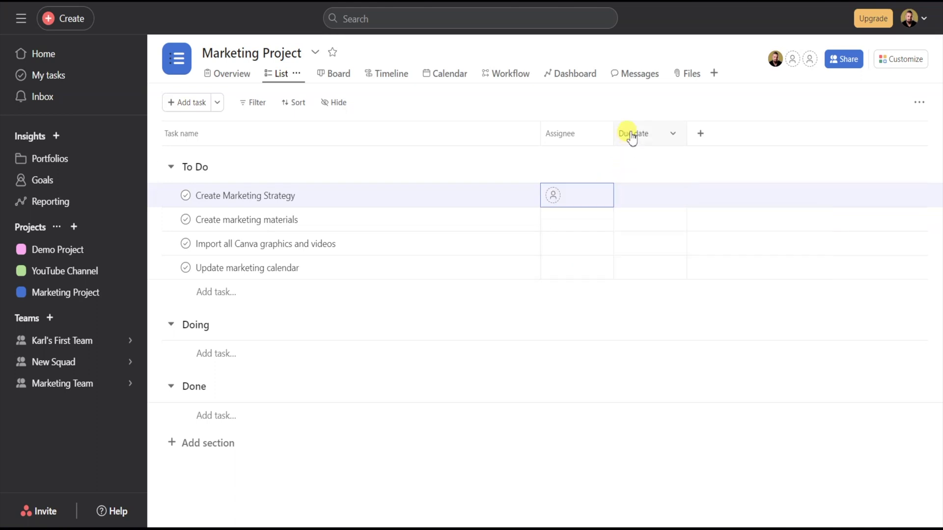
click(626, 196)
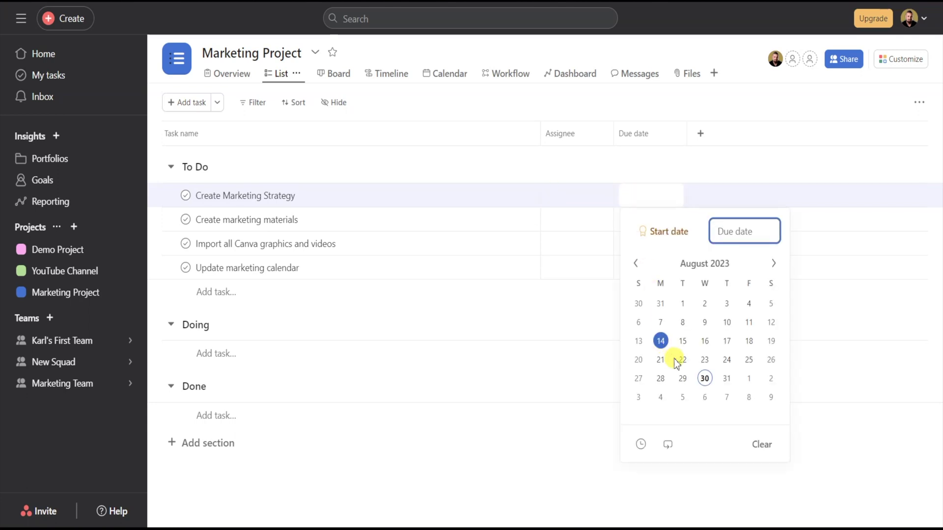
click(682, 398)
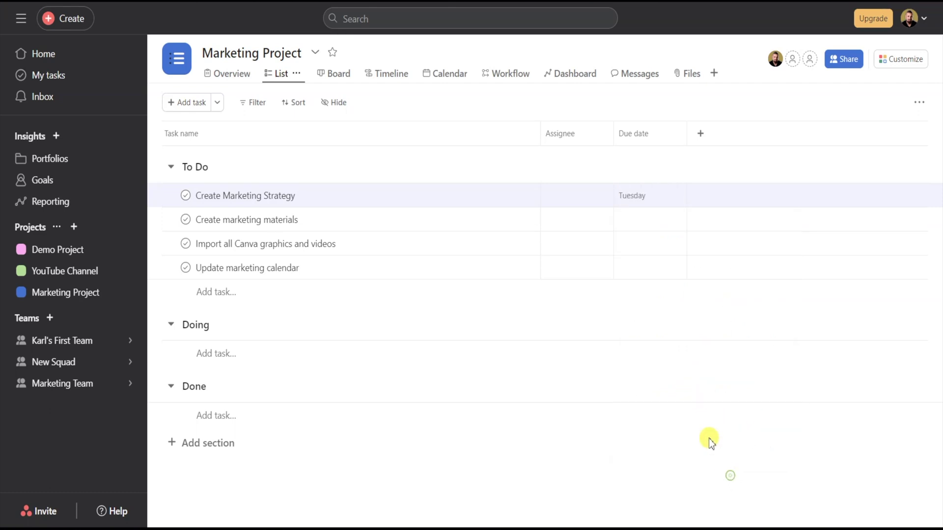
click(629, 224)
click(749, 421)
click(657, 243)
click(749, 446)
click(632, 268)
click(800, 429)
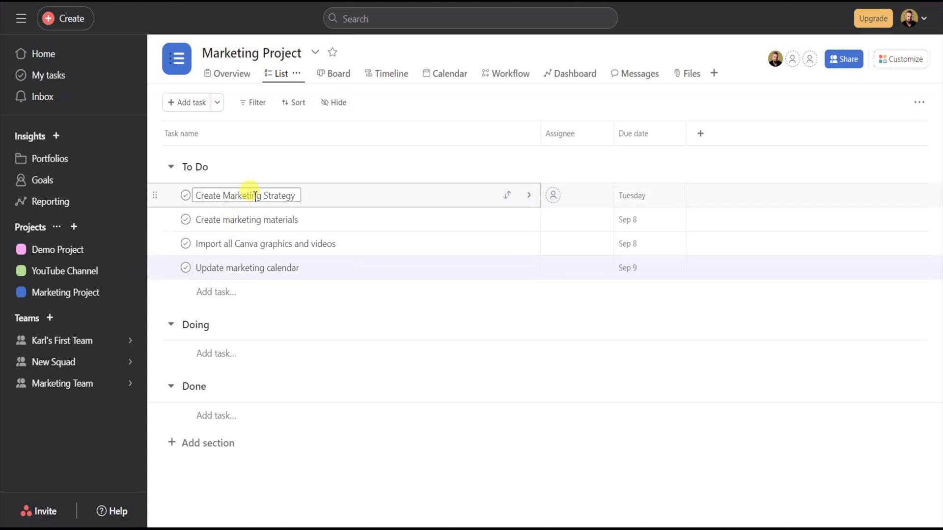
- Move Create Marketing Strategy into Doing, mark it complete, then drop it into Done
drag(153, 193, 185, 342)
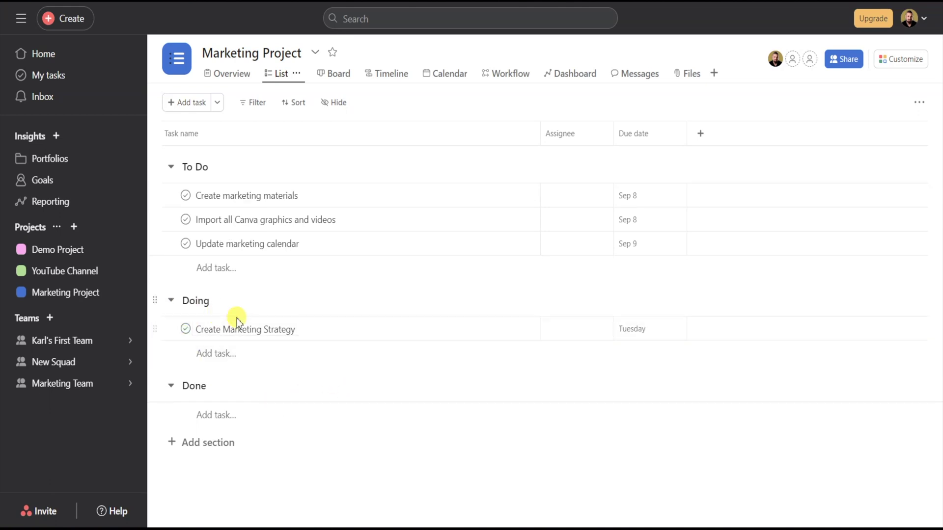
click(186, 330)
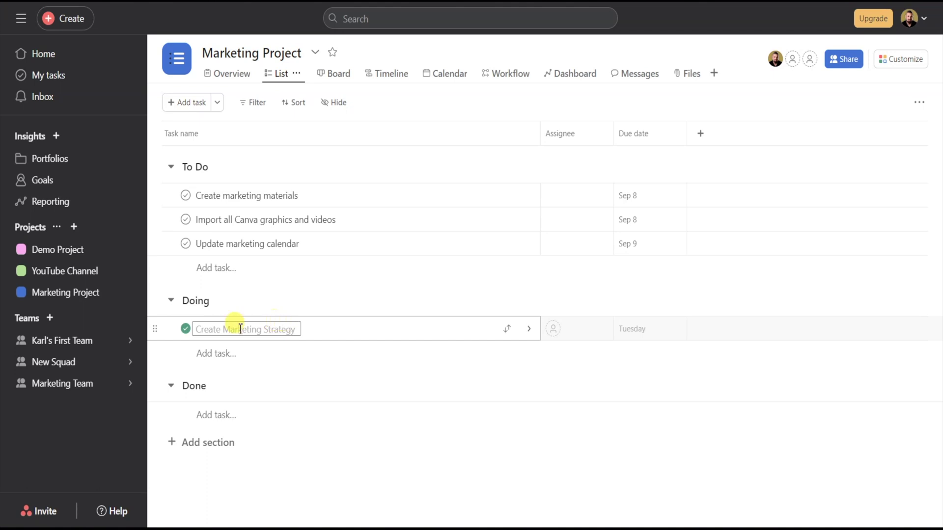
drag(154, 327, 158, 375)
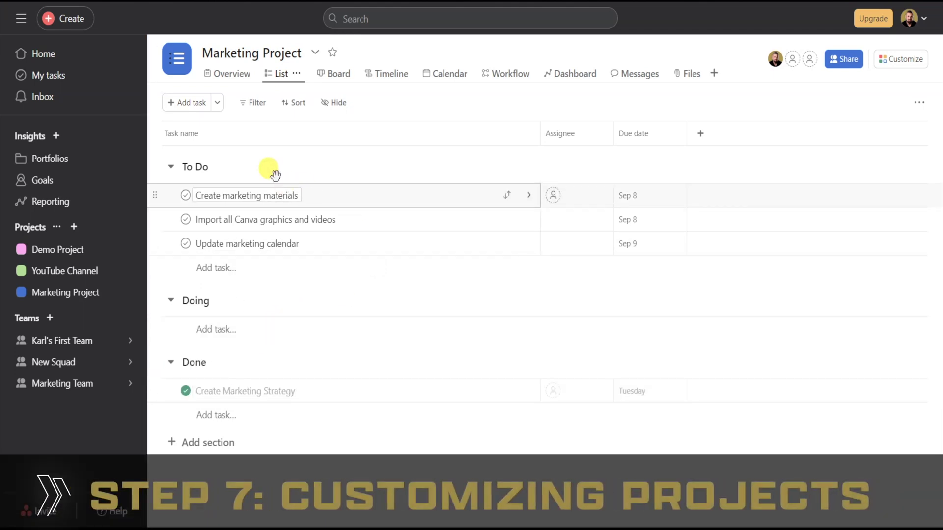
- Set the Marketing Project colour to yellow, keeping the list icon
click(179, 64)
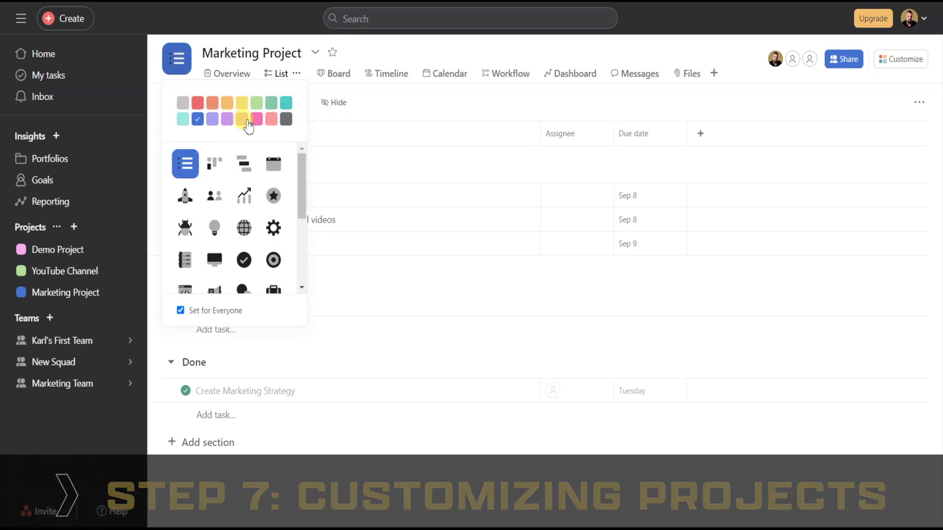
click(257, 121)
click(254, 103)
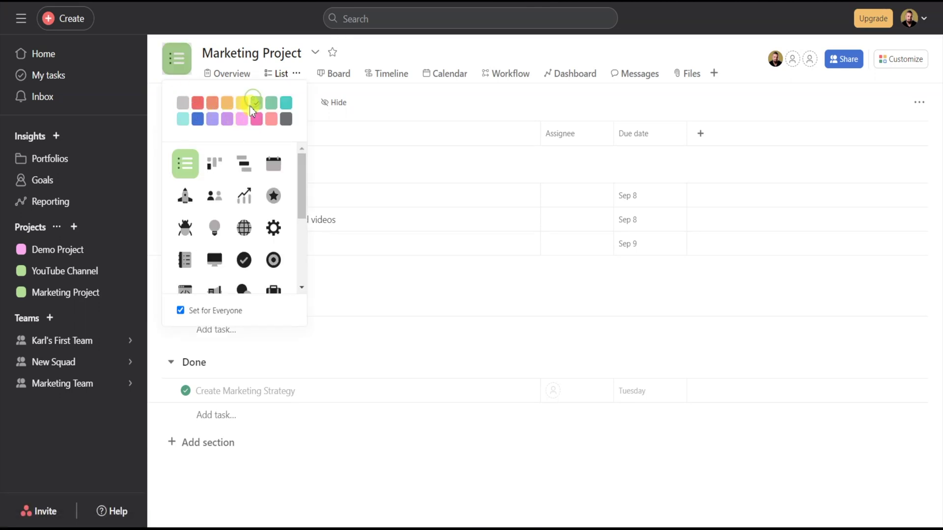
click(242, 104)
click(245, 229)
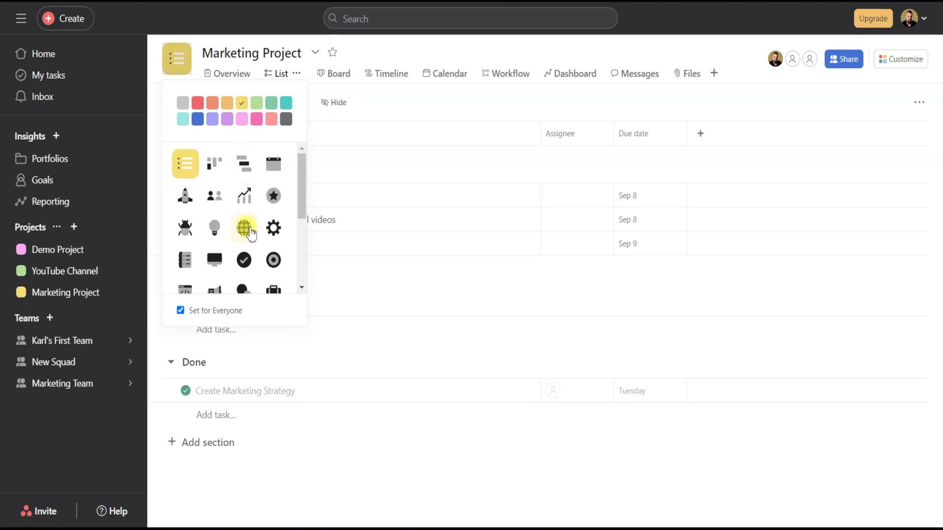
click(185, 165)
click(363, 53)
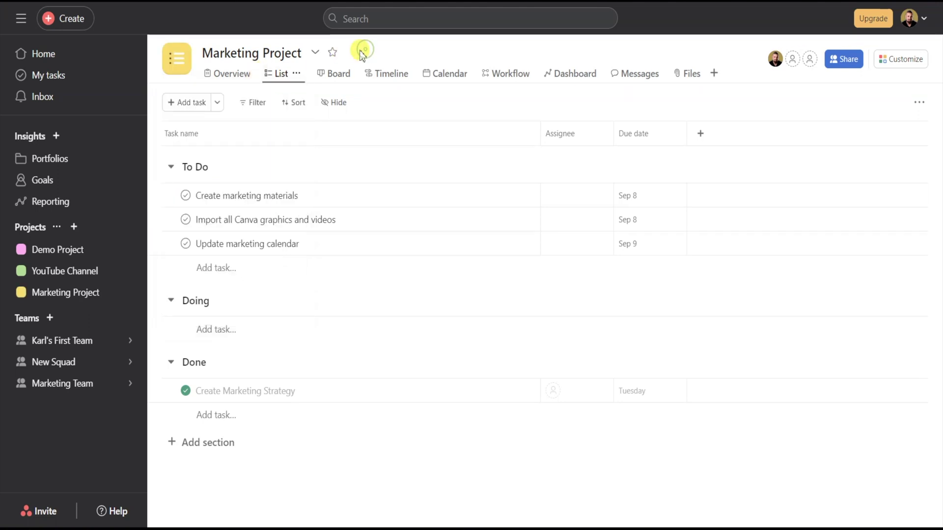
- Look through the project's options menu and close it without changes
click(315, 52)
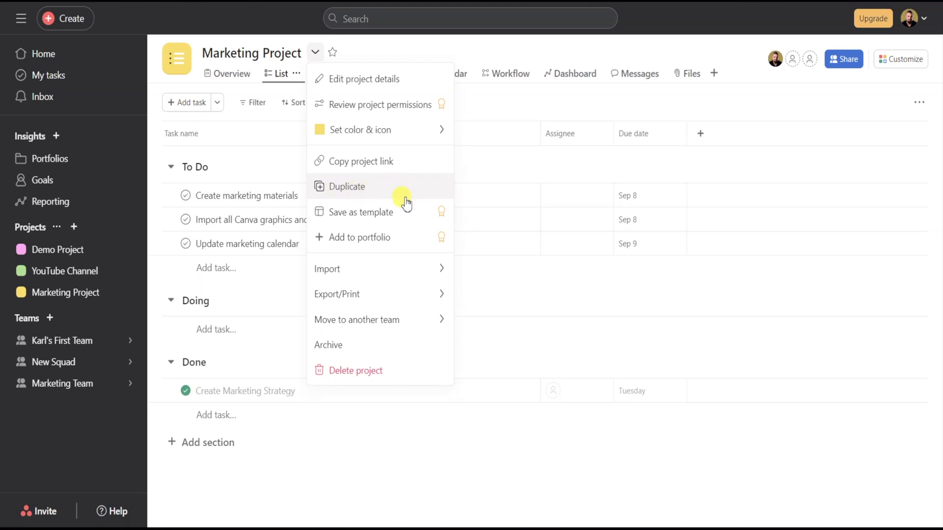
mouse_move(385, 296)
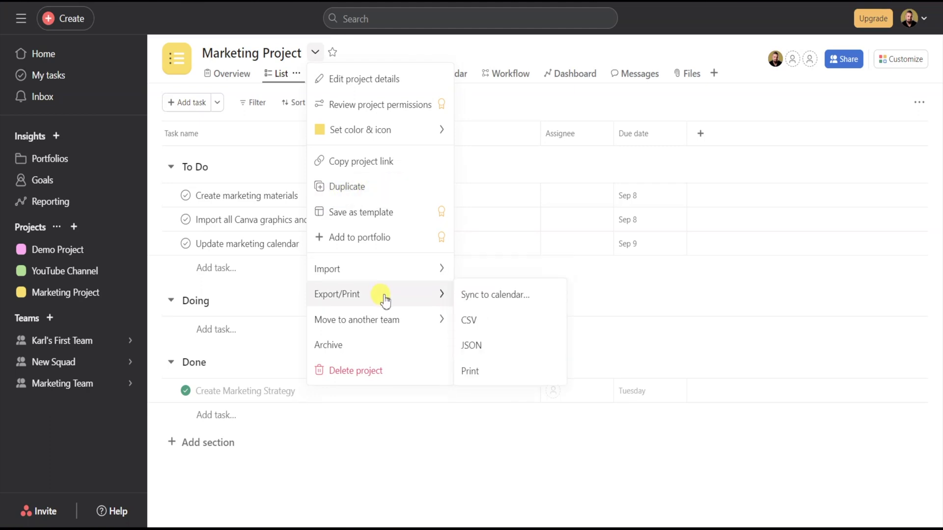
mouse_move(390, 324)
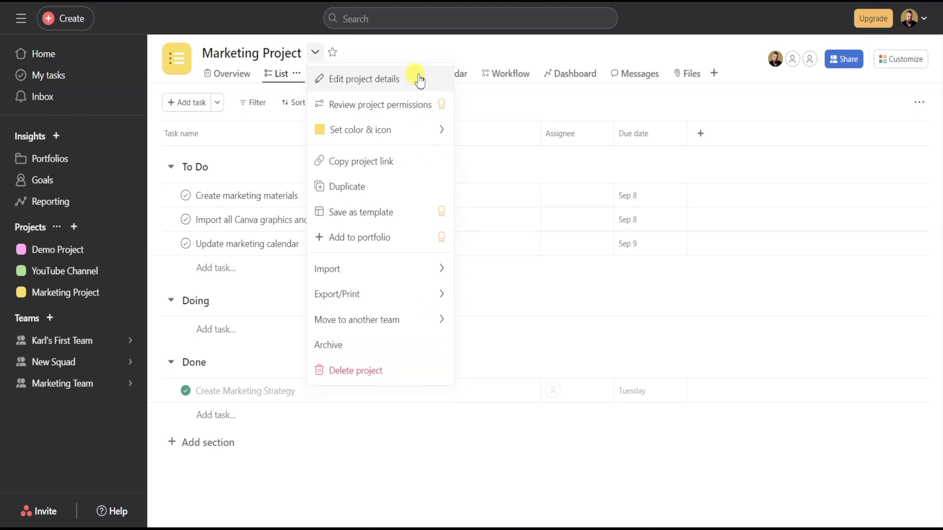
click(382, 63)
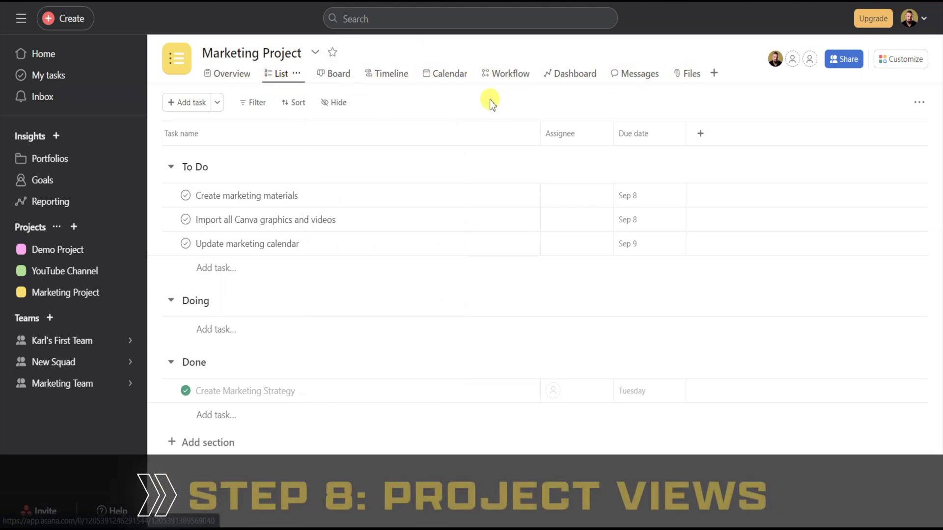
- On the Overview, clear the stray slash from the description and open the Share dialog via Add member
click(235, 74)
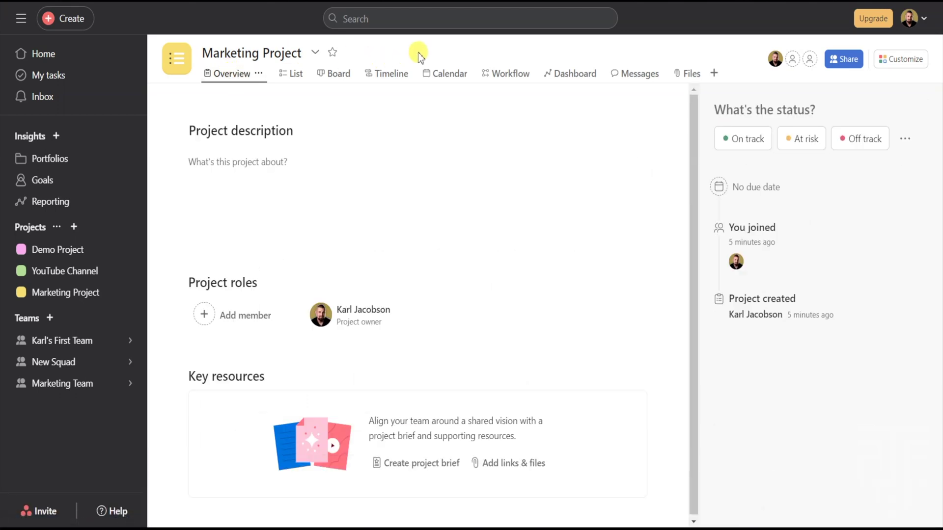
click(270, 159)
click(264, 162)
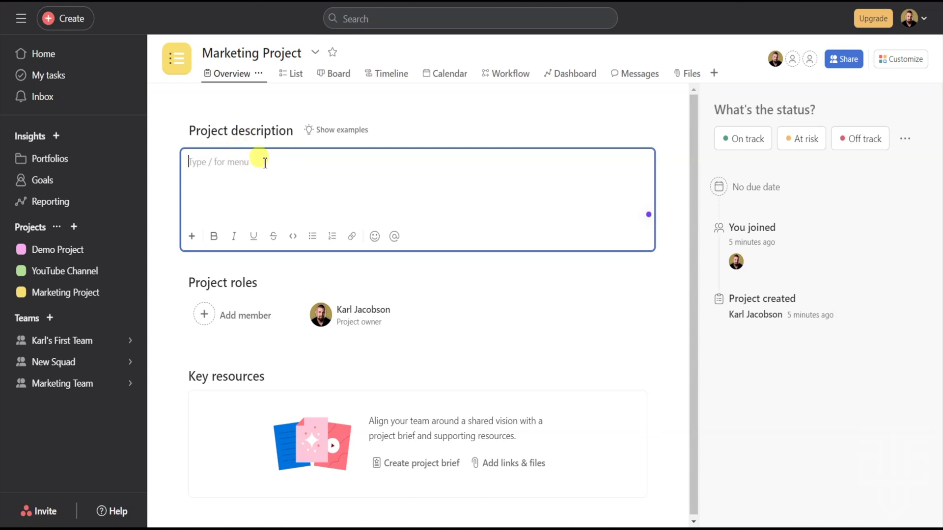
text(/)
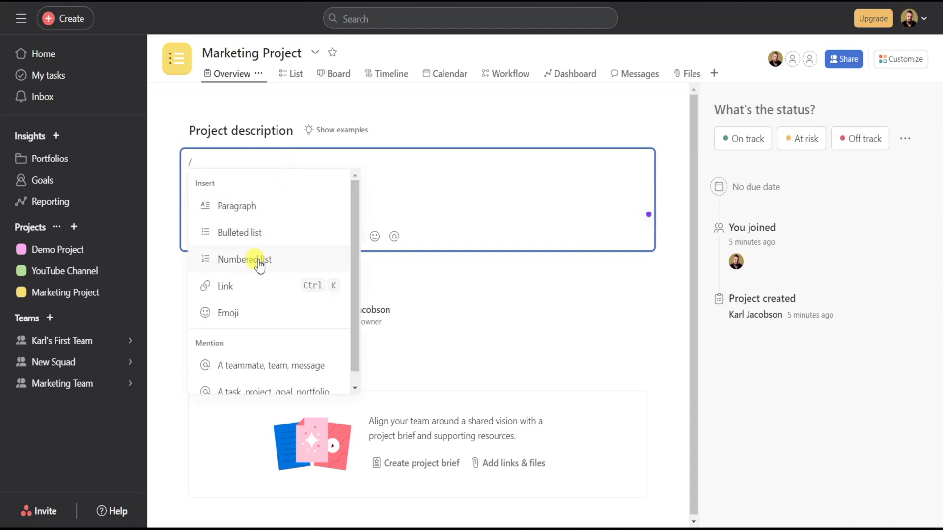
scroll(351, 255, down, 1)
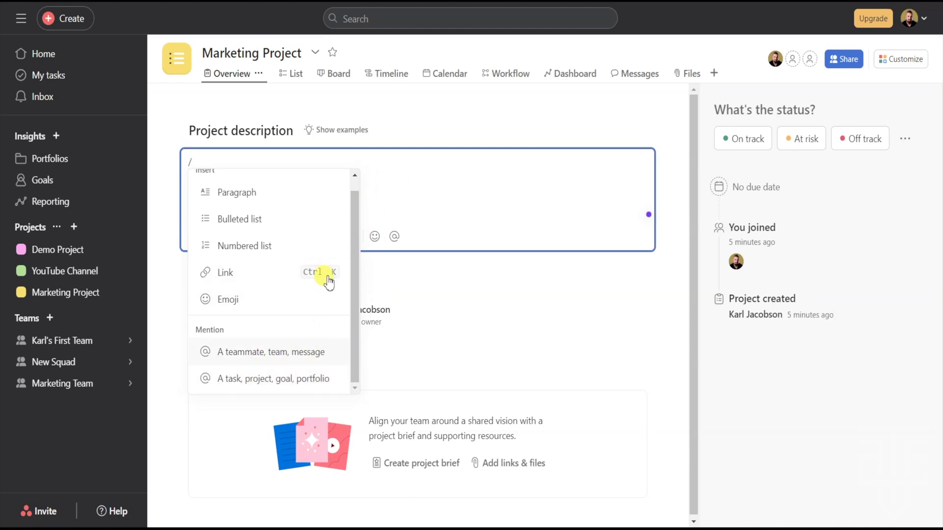
key(BackSpace)
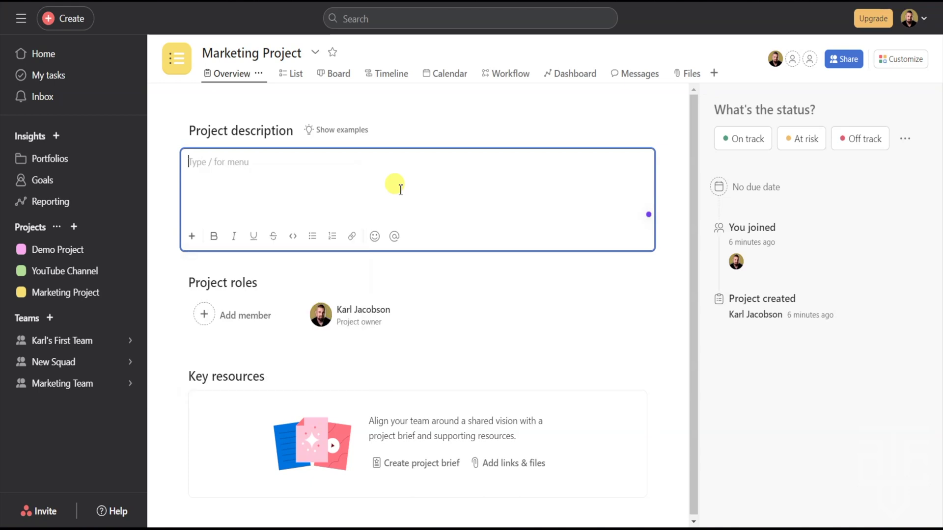
click(205, 317)
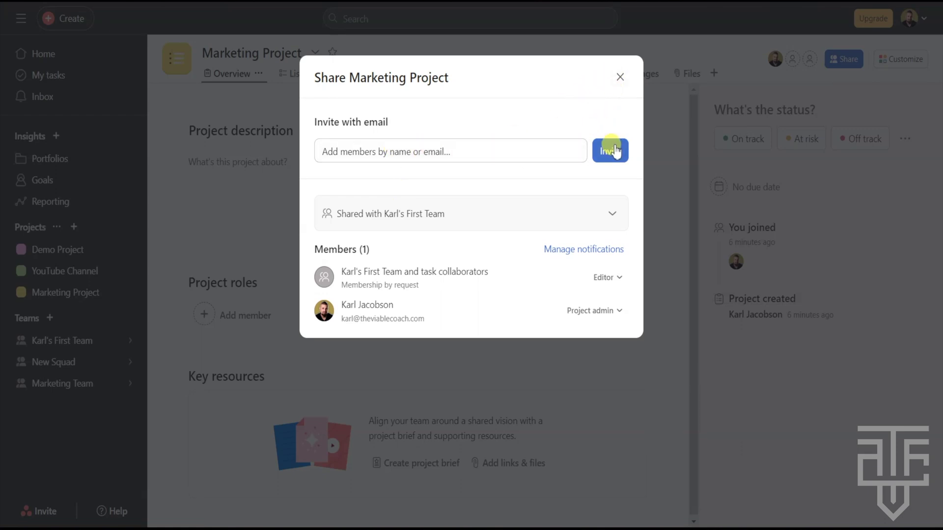
- Open the invite form, cancel it, and close the Share Marketing Project dialog
click(527, 156)
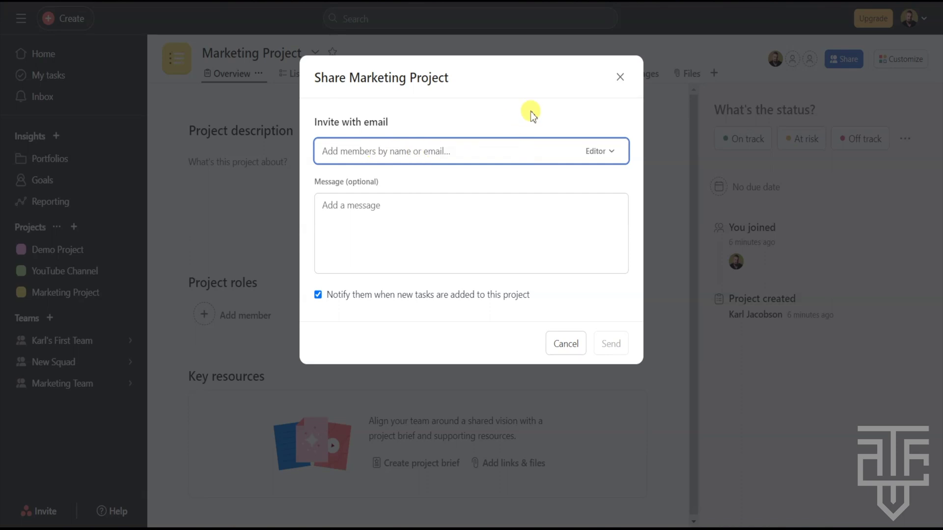
click(577, 341)
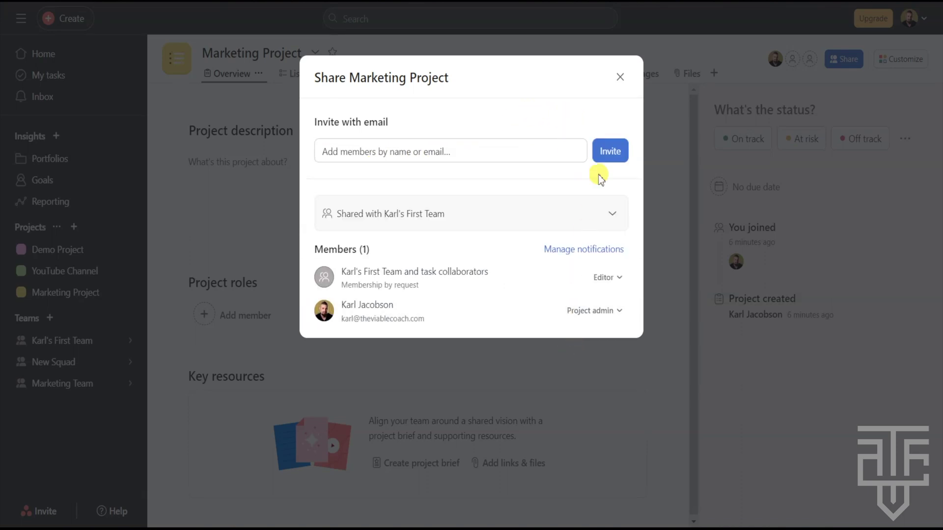
click(621, 77)
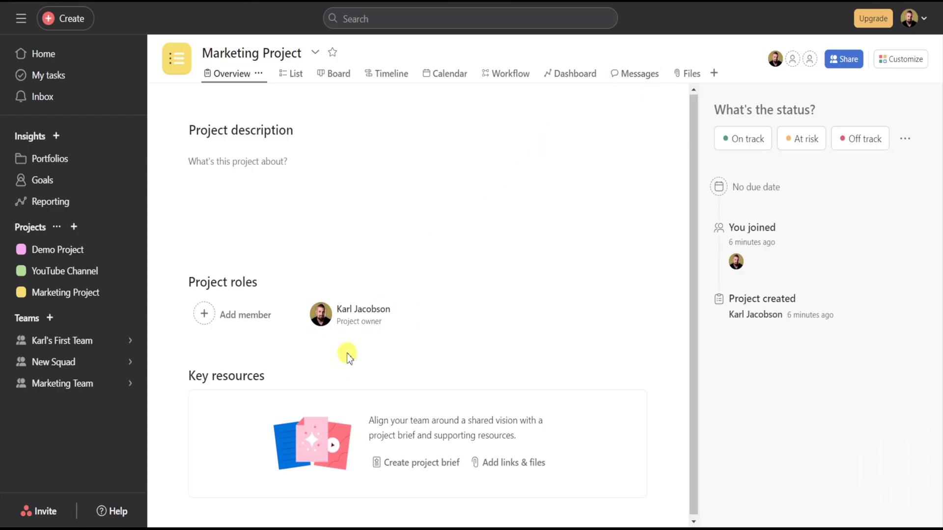
- Create a project brief with the note 'Type notes here' and return to the Overview
click(435, 464)
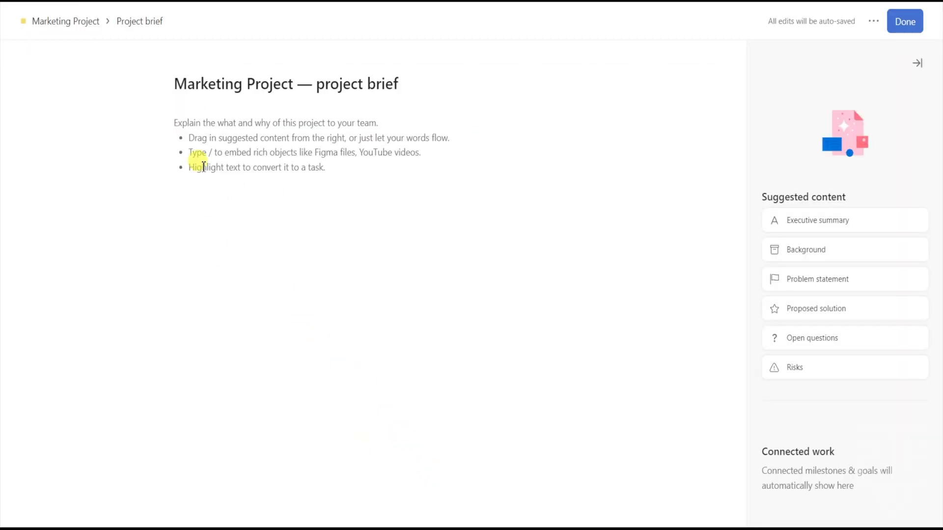
click(204, 126)
text(Type notes here)
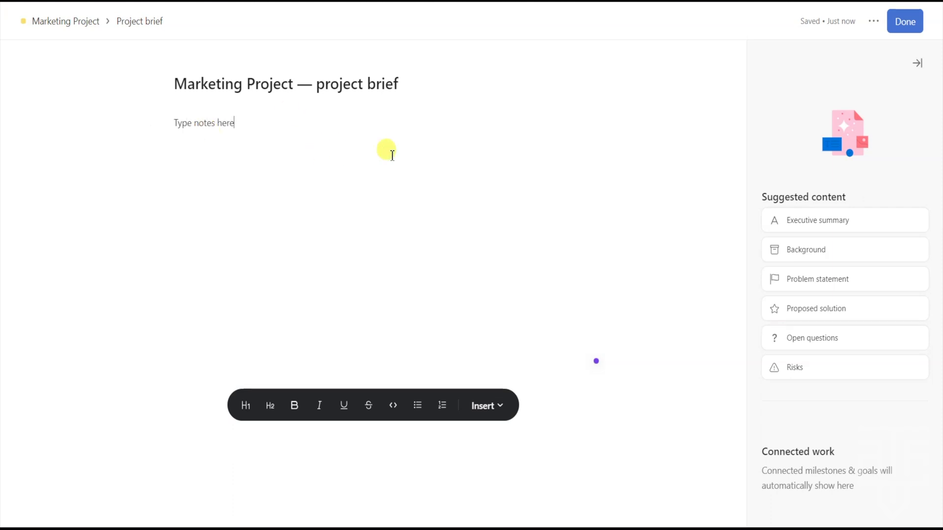
click(897, 25)
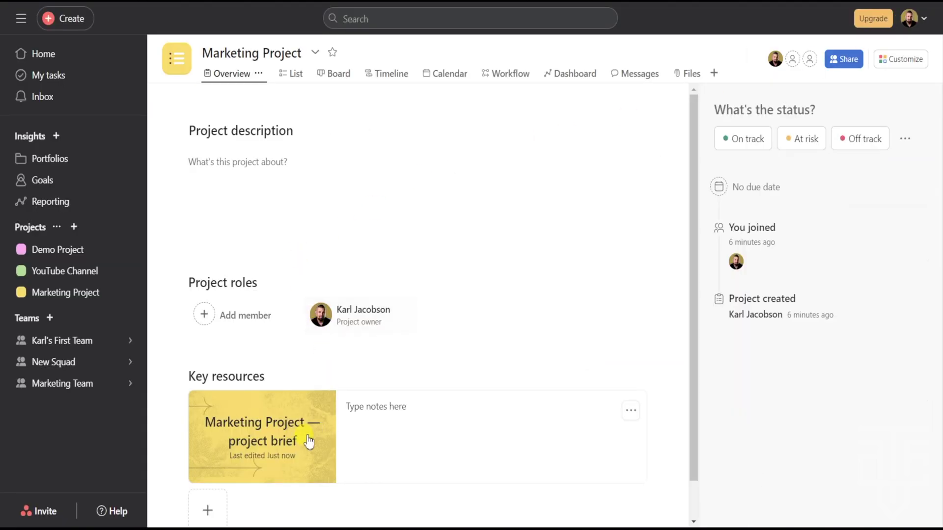
scroll(364, 363, down, 1)
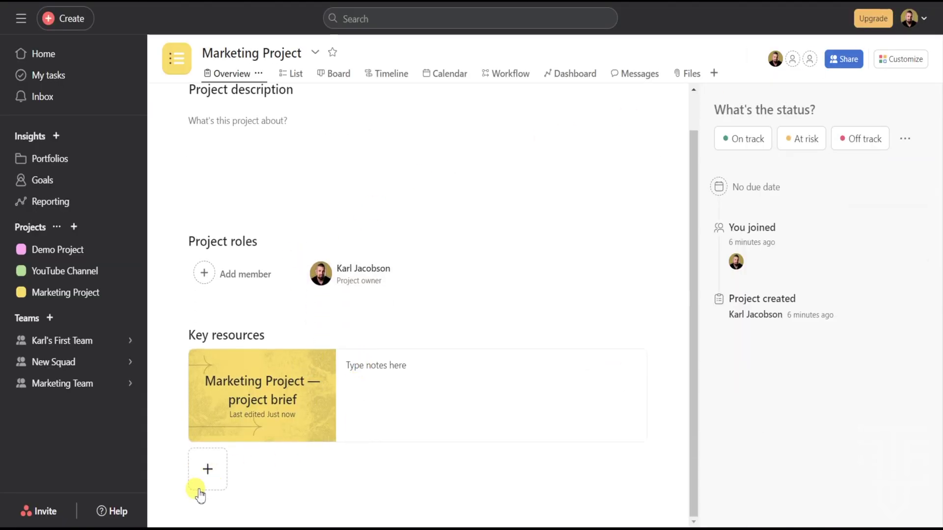
click(208, 471)
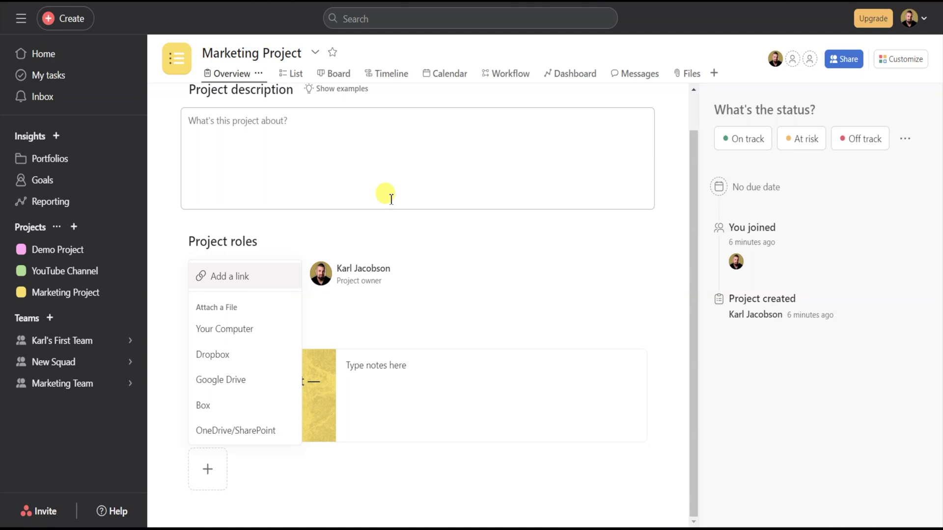
click(503, 236)
drag(722, 112, 817, 107)
click(831, 110)
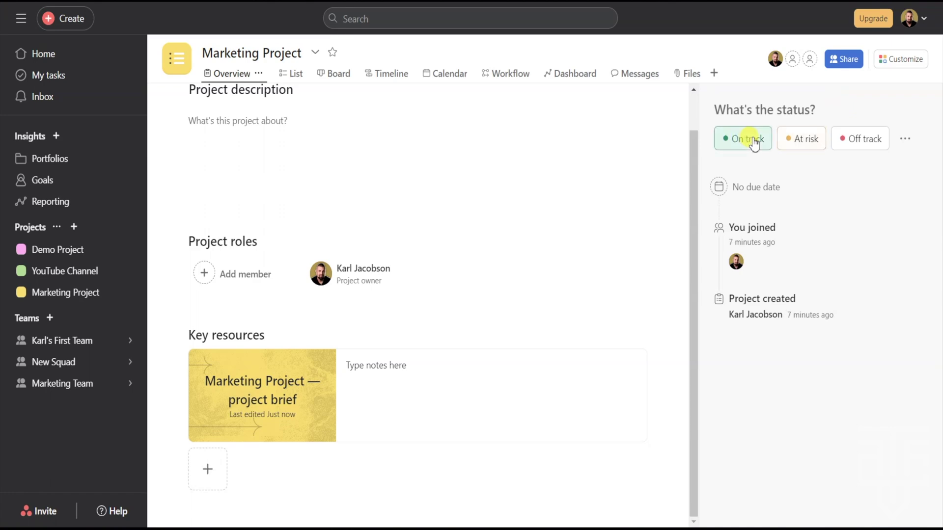
- Check the project status menu and due date calendar without changes, then show the List view
click(906, 140)
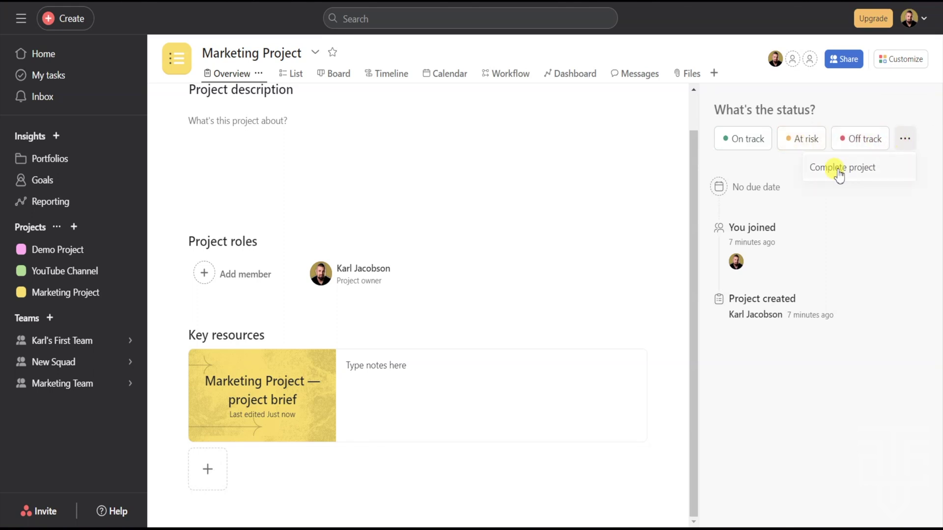
click(780, 171)
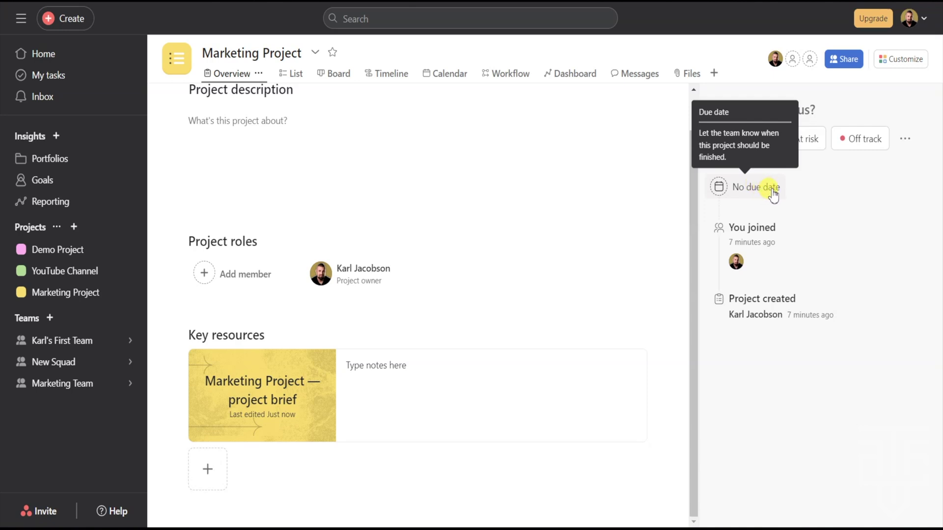
click(772, 193)
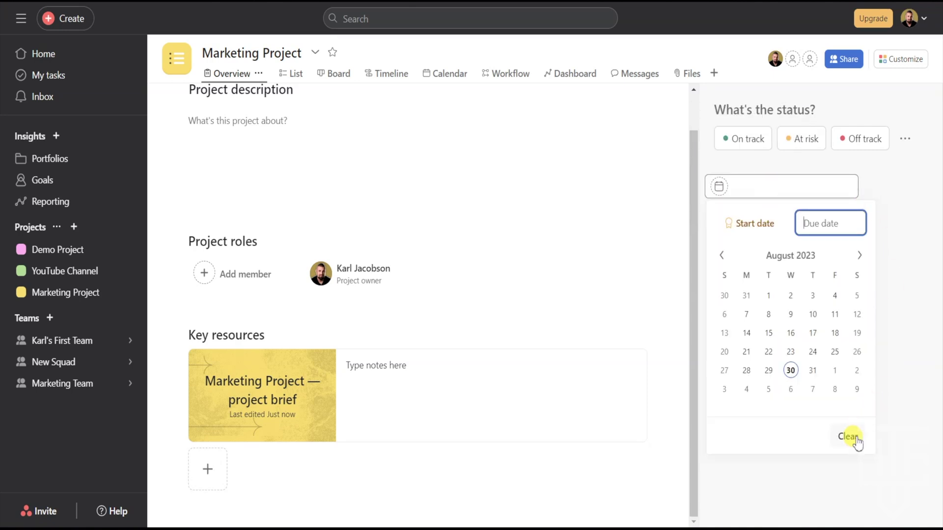
click(903, 268)
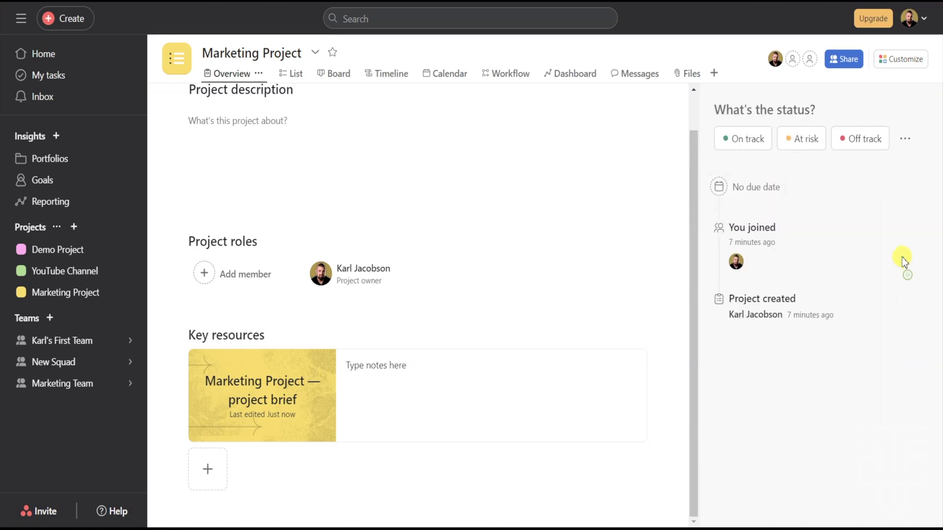
click(292, 74)
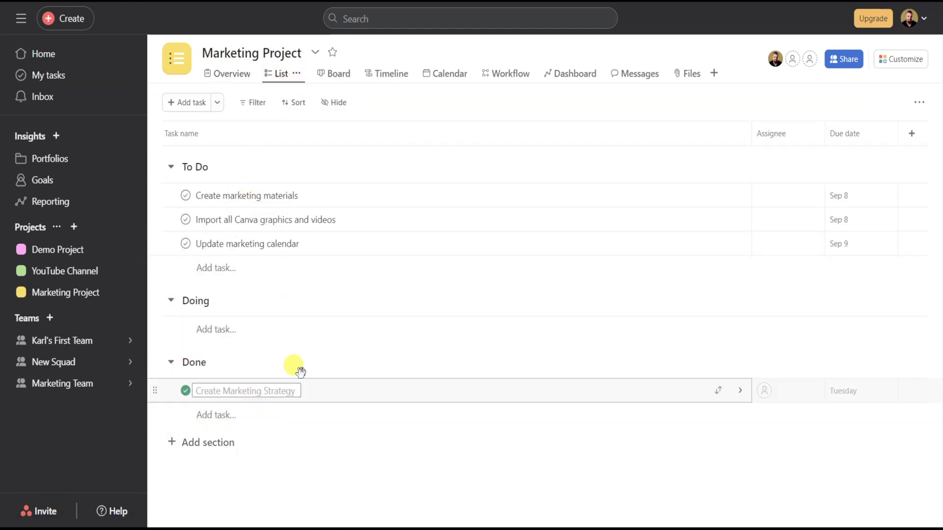
- Show Marketing Project in Board layout with To Do, Doing and Done columns
click(334, 75)
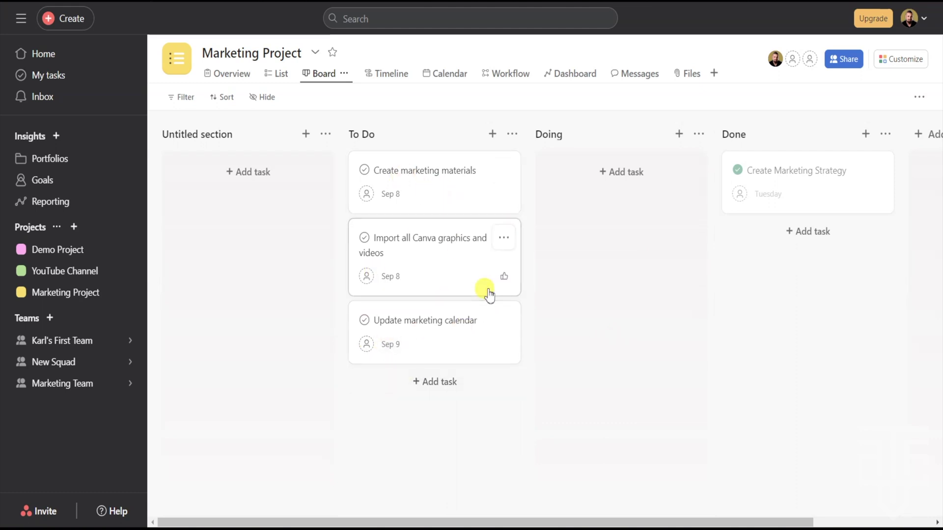
- Put Create marketing materials and Update marketing calendar under Doing and open the first card's details
drag(438, 202, 608, 252)
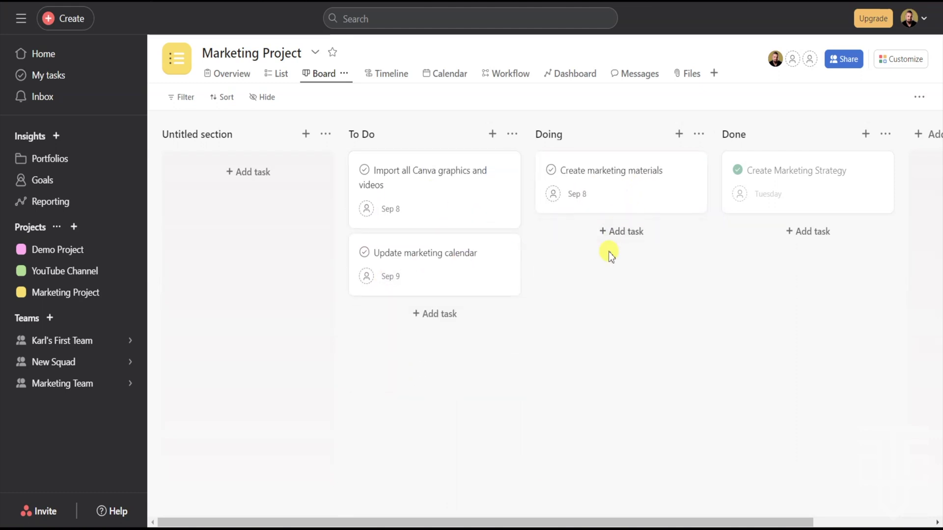
drag(449, 270, 576, 329)
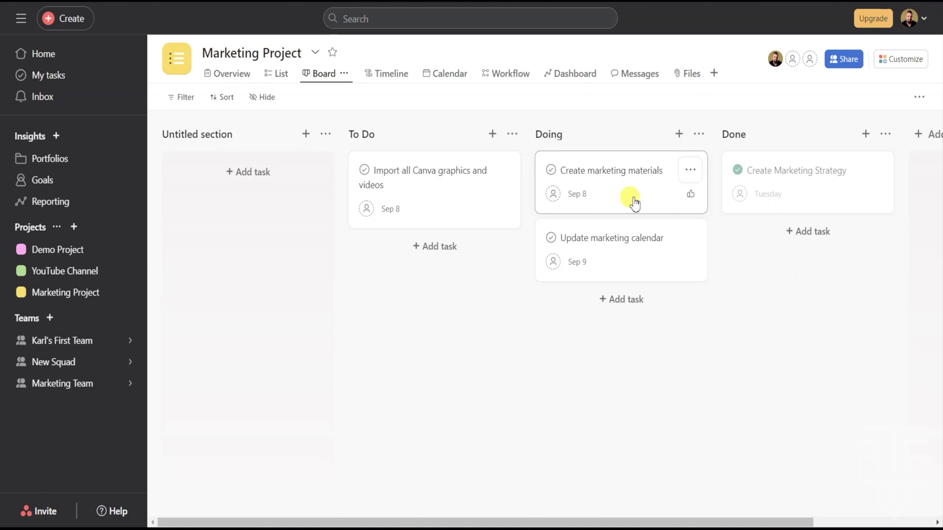
click(578, 197)
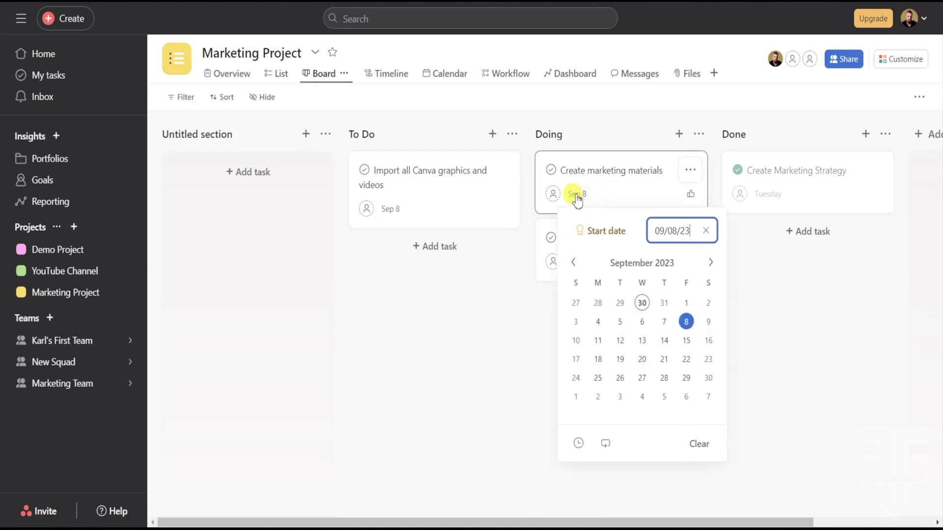
click(611, 194)
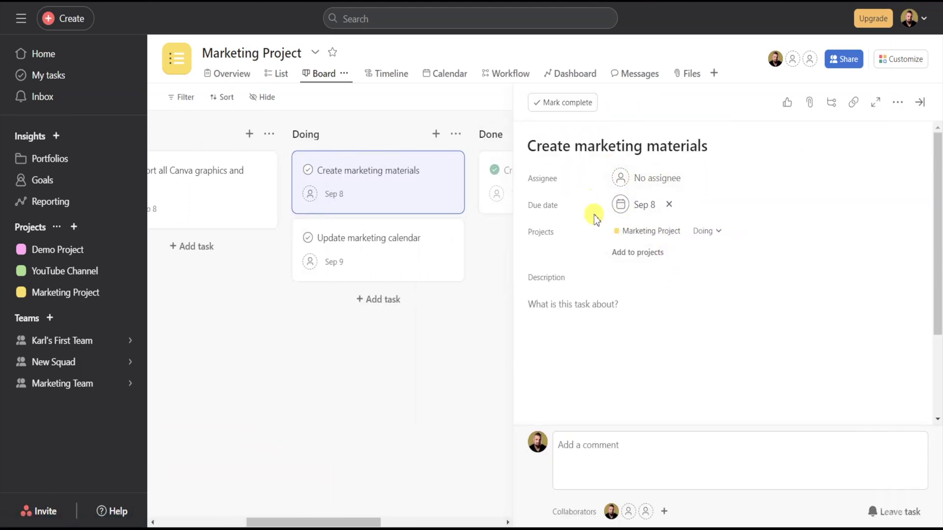
- Add subtasks 1, 2 and 3 to Create marketing materials, then close its task pane
click(584, 309)
scroll(771, 234, down, 3)
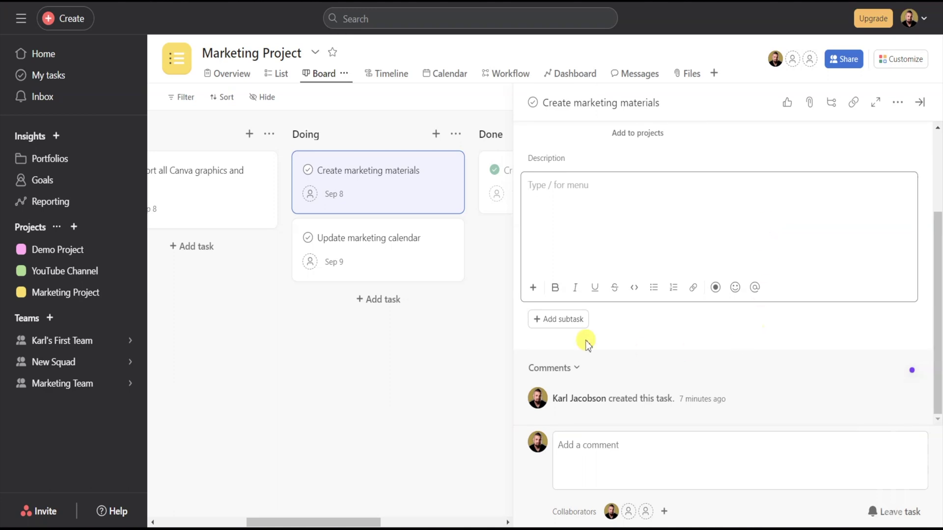
click(564, 320)
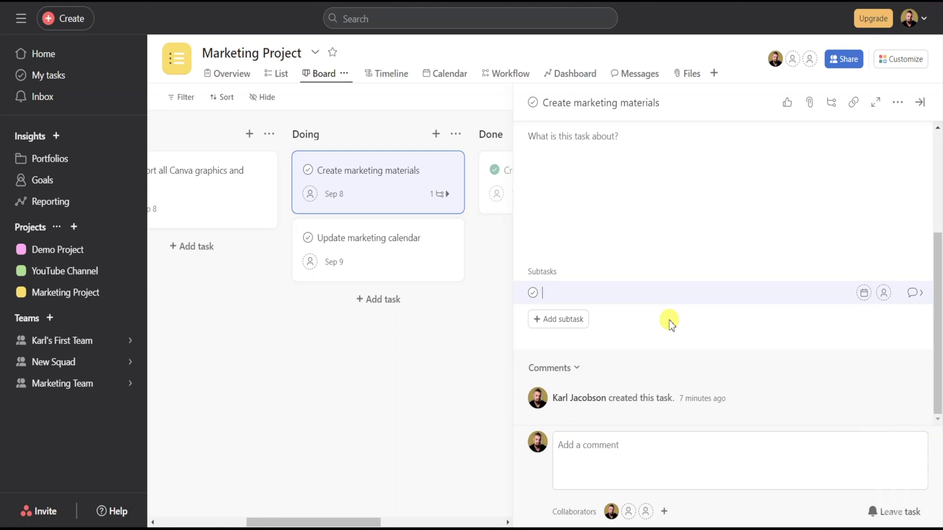
text(1)
key(Return)
text(2)
key(Return)
text(3)
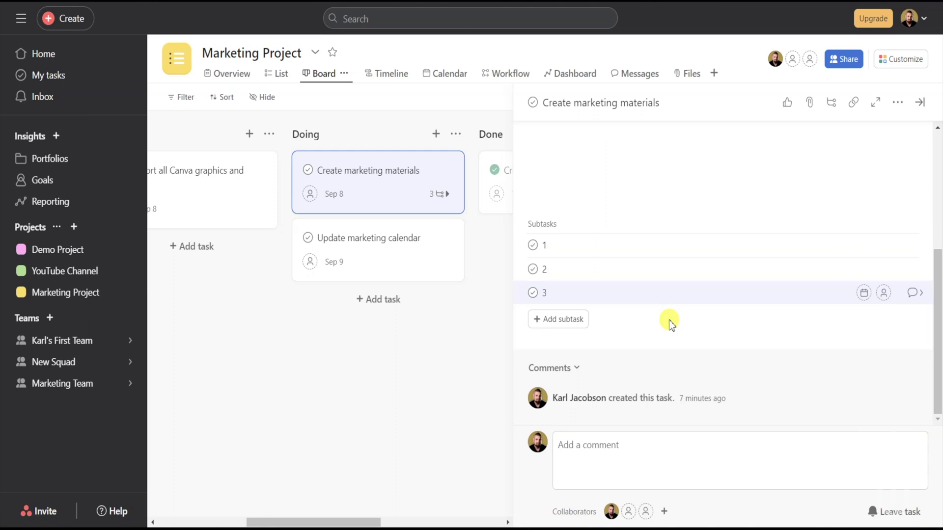
click(414, 407)
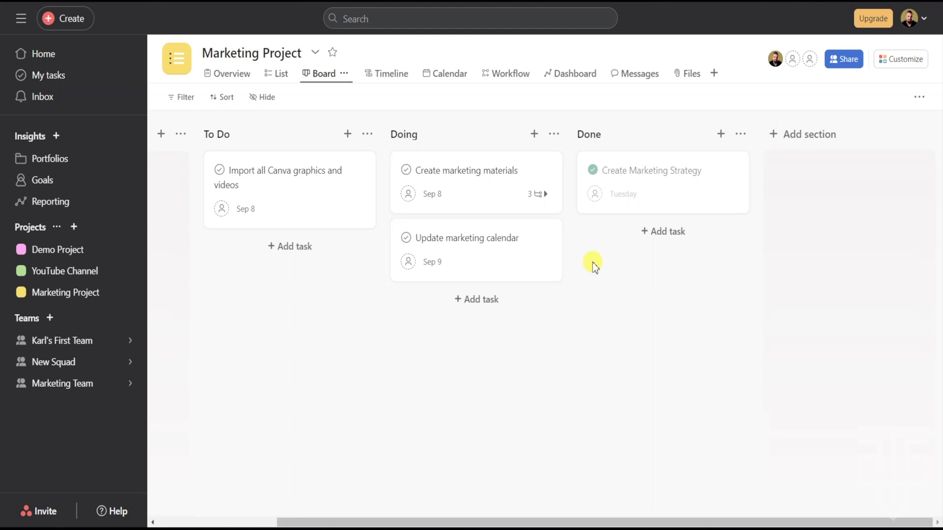
- Add an Ideas board section, discard the extra empty one, and switch to the Timeline view
click(813, 139)
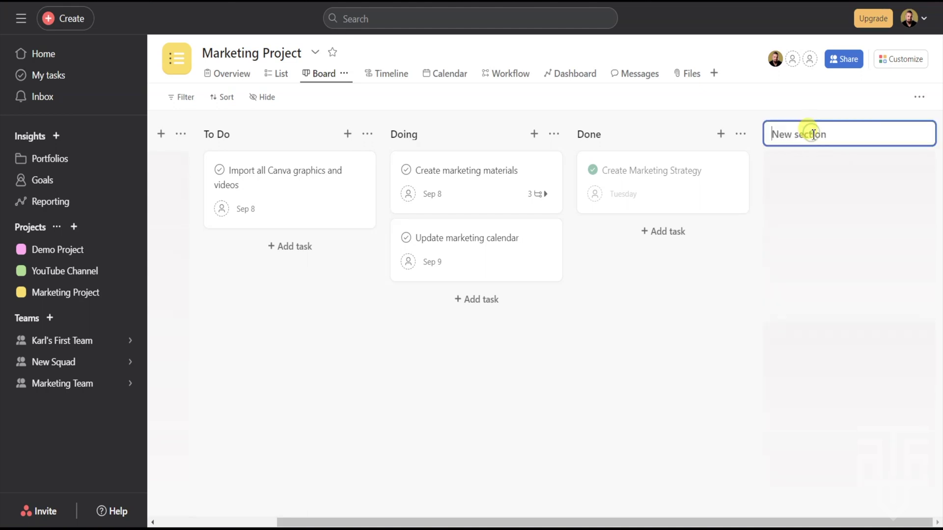
text(Ideas)
key(Return)
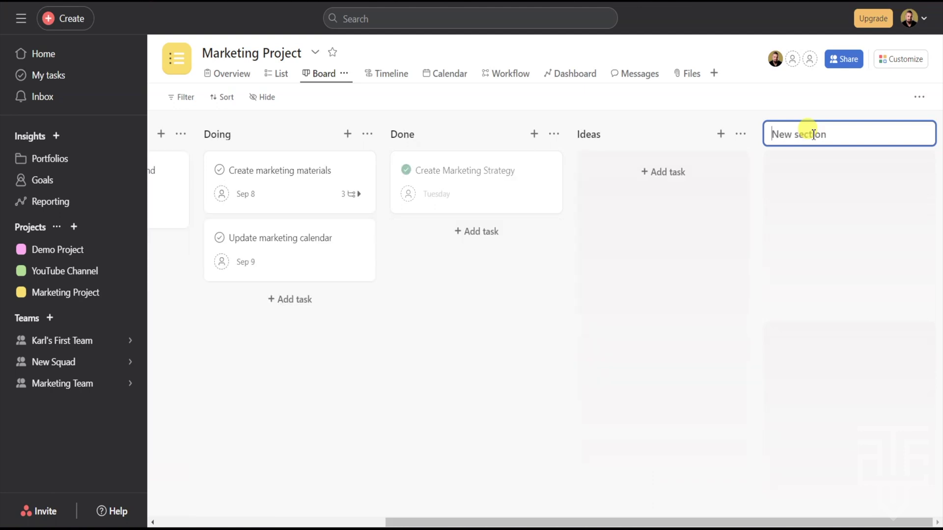
click(594, 384)
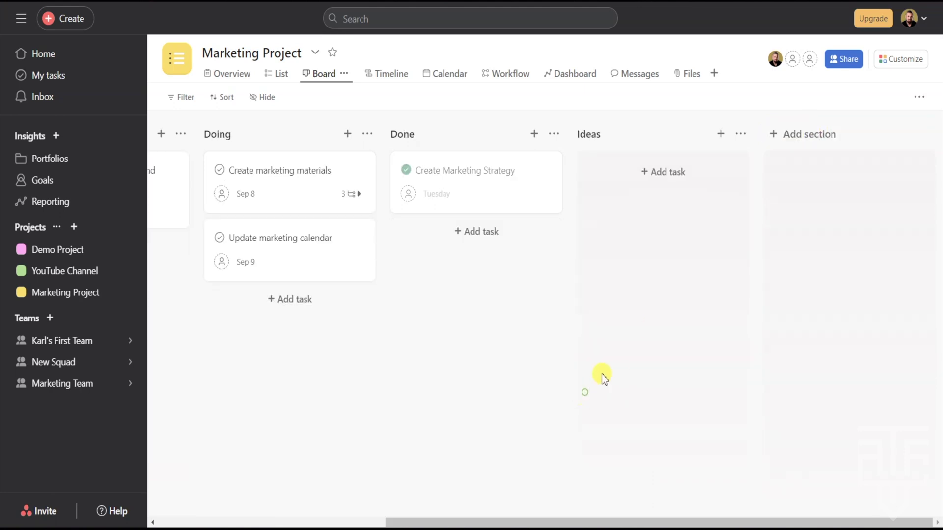
click(388, 76)
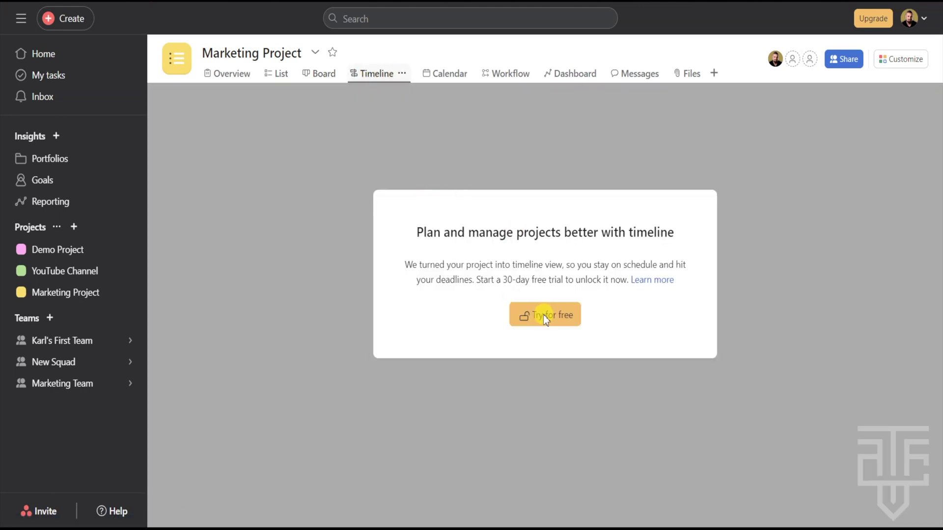
- In the Marketing Project calendar, move Create marketing materials from Friday 8 to Thursday 7 September
click(444, 74)
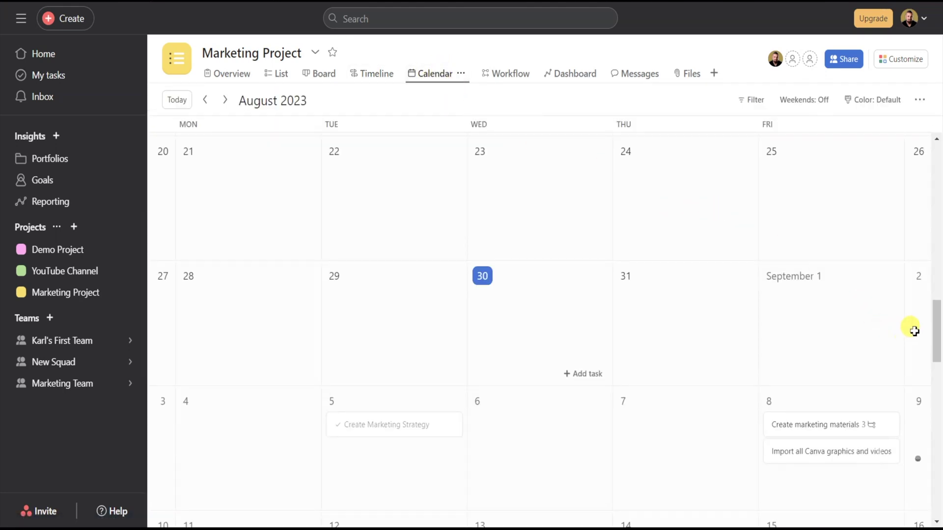
drag(937, 316, 938, 345)
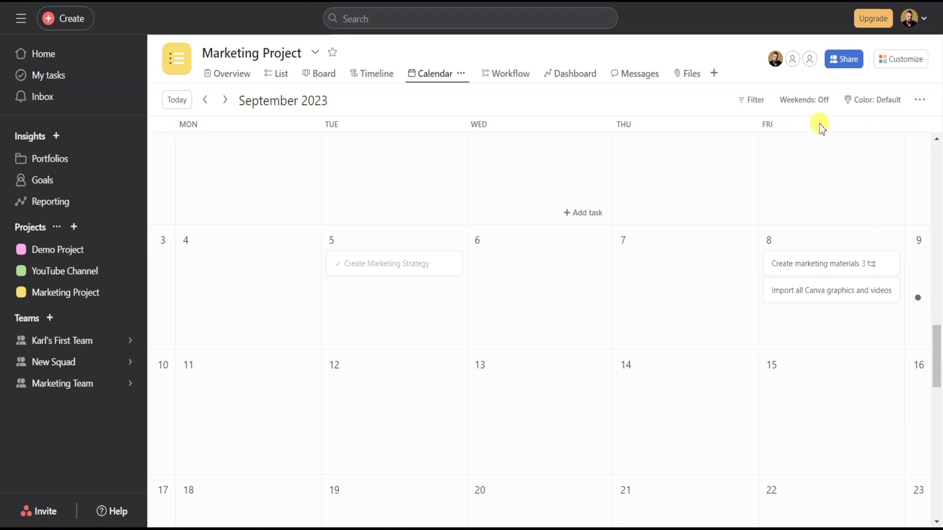
drag(806, 263, 670, 268)
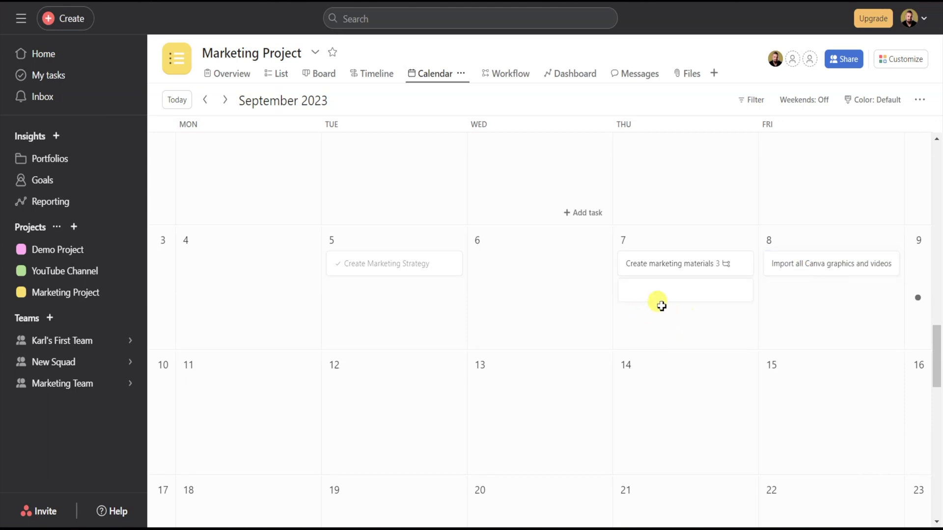
- Add a task named 'New task' on Thursday 7 September, below Create marketing materials
click(560, 295)
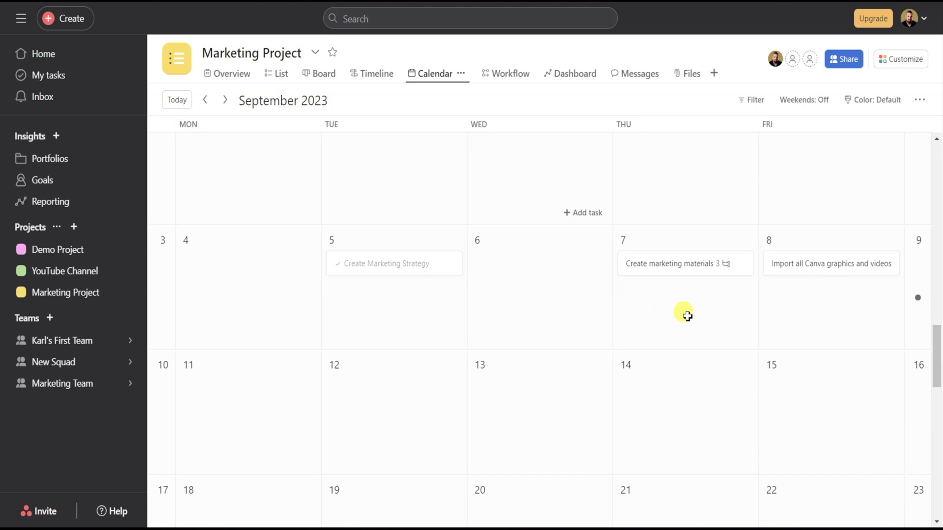
click(547, 416)
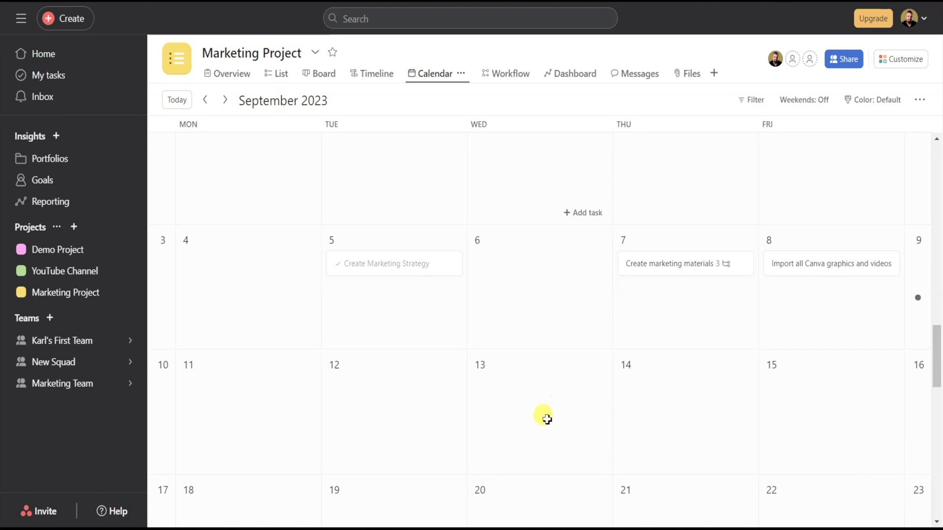
click(677, 318)
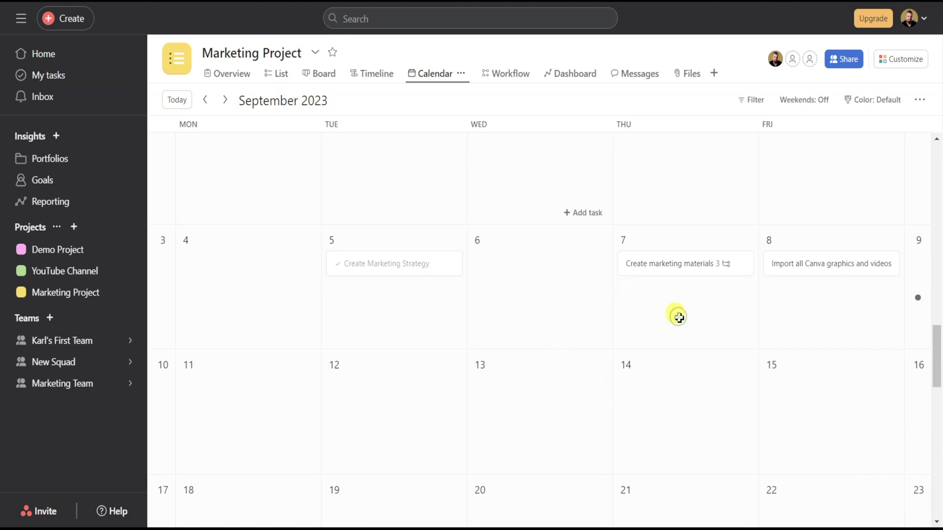
click(655, 301)
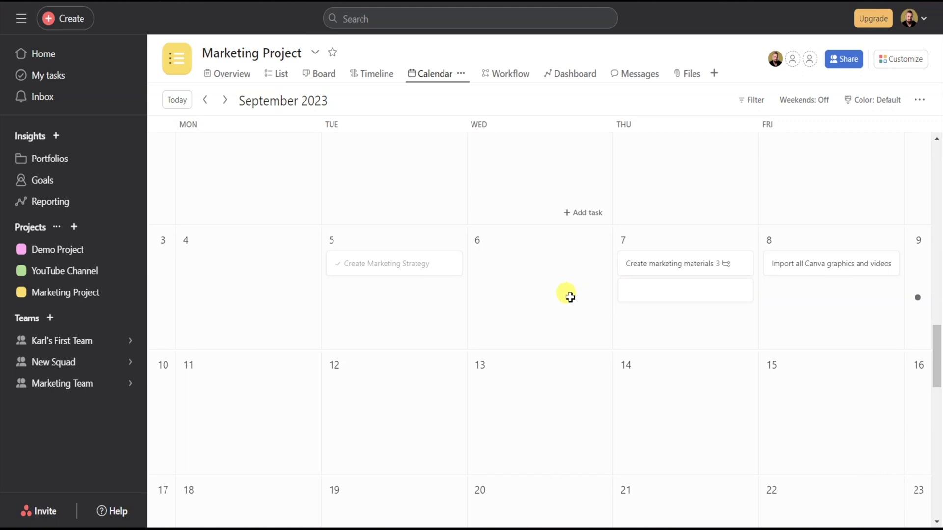
text(New tasks)
key(BackSpace)
mouse_move(691, 297)
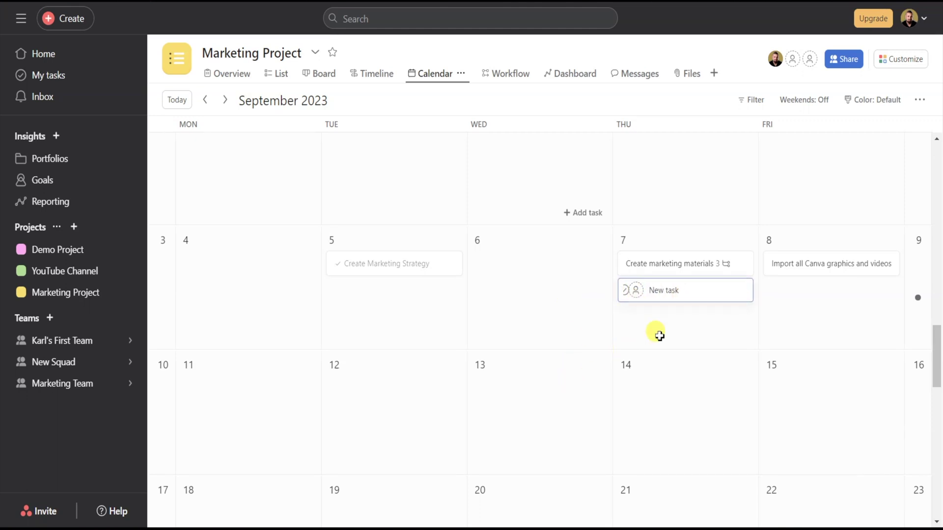
- Turn on weekends in the project calendar so Saturday and Sunday appear
click(817, 102)
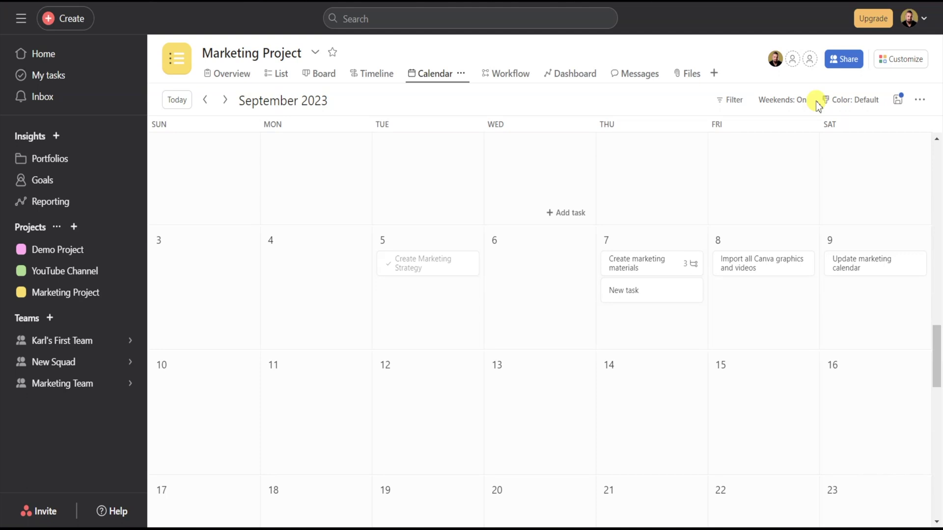
click(788, 103)
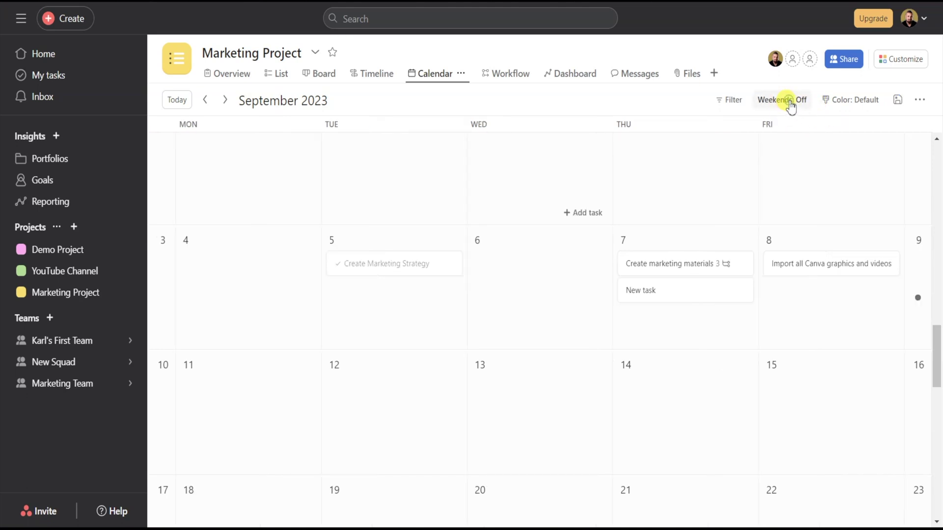
click(788, 103)
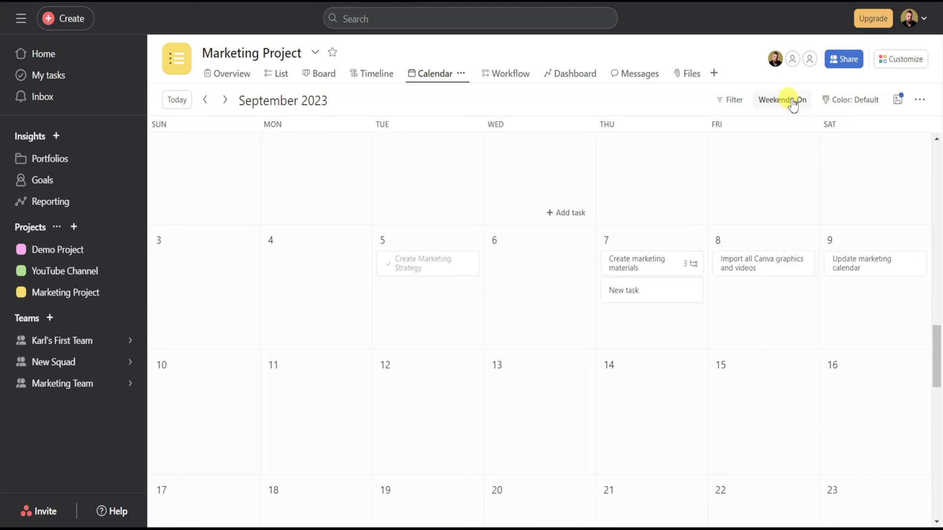
- Look through the Filter and Add filter options and close them without filtering
click(739, 103)
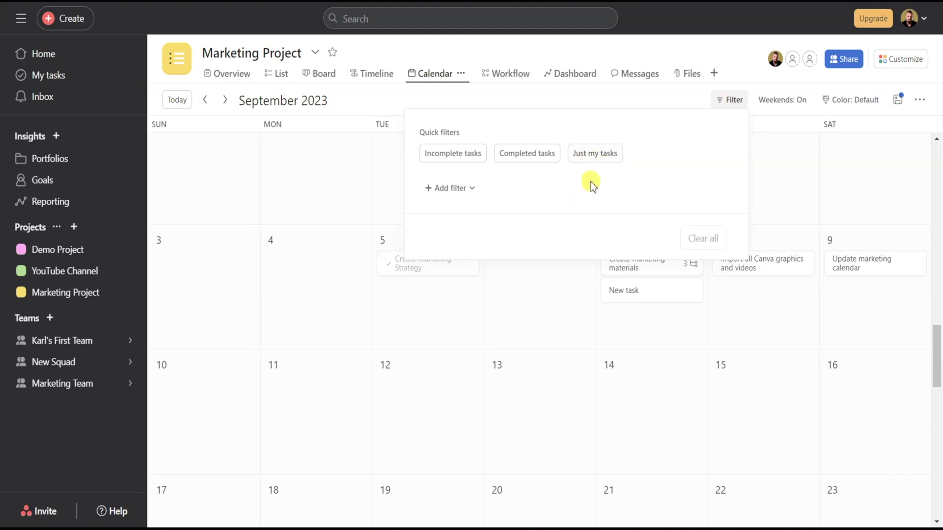
click(473, 189)
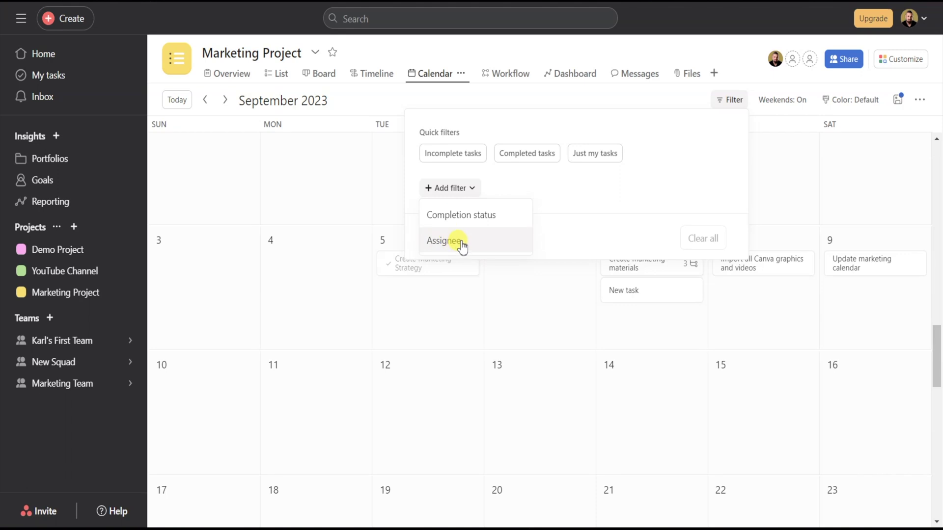
click(595, 178)
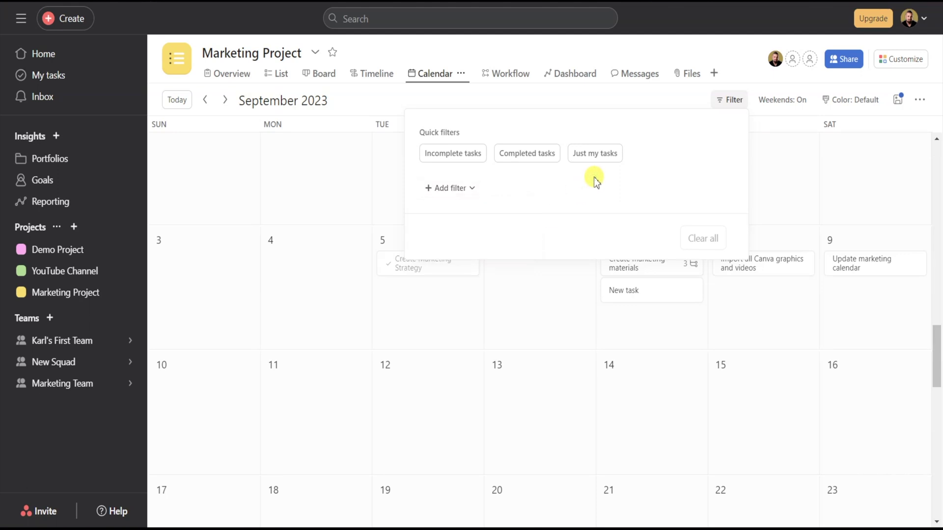
click(767, 177)
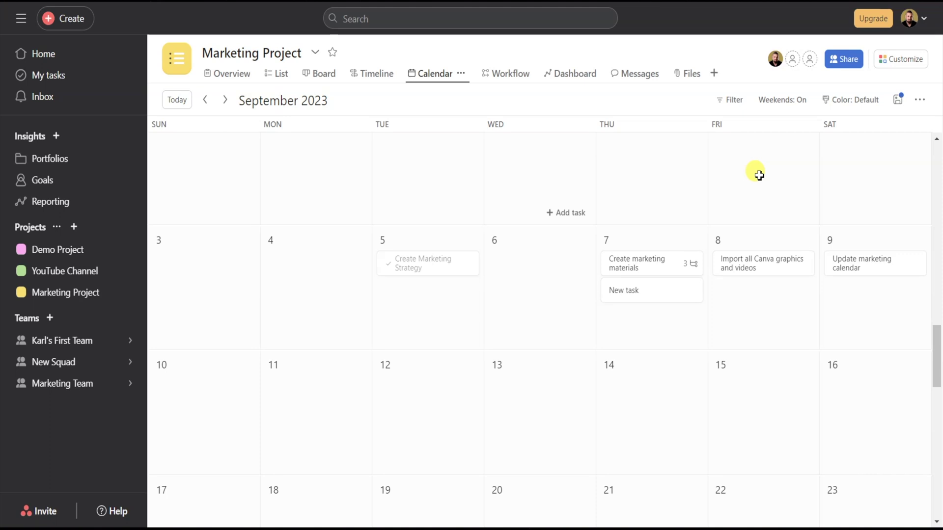
- View the Marketing Project's Workflow and Dashboard tabs, then its Messages tab
click(510, 74)
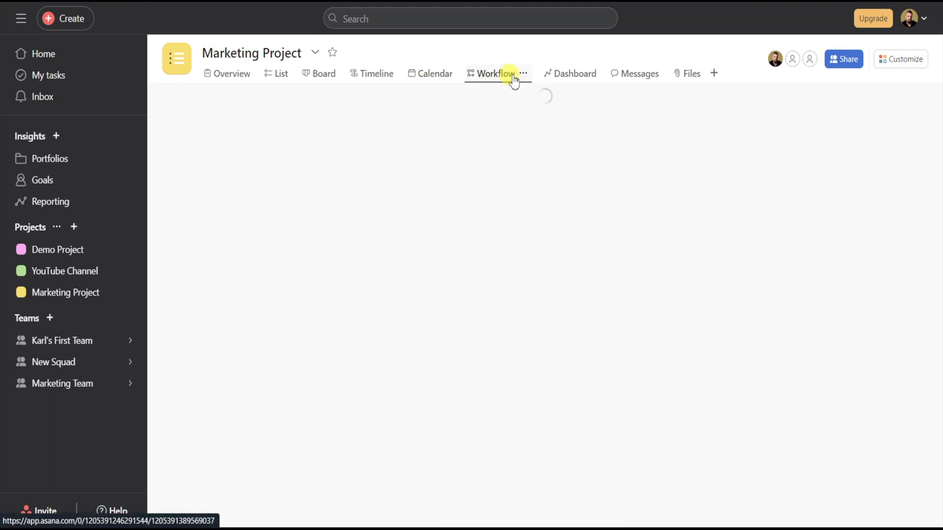
click(572, 76)
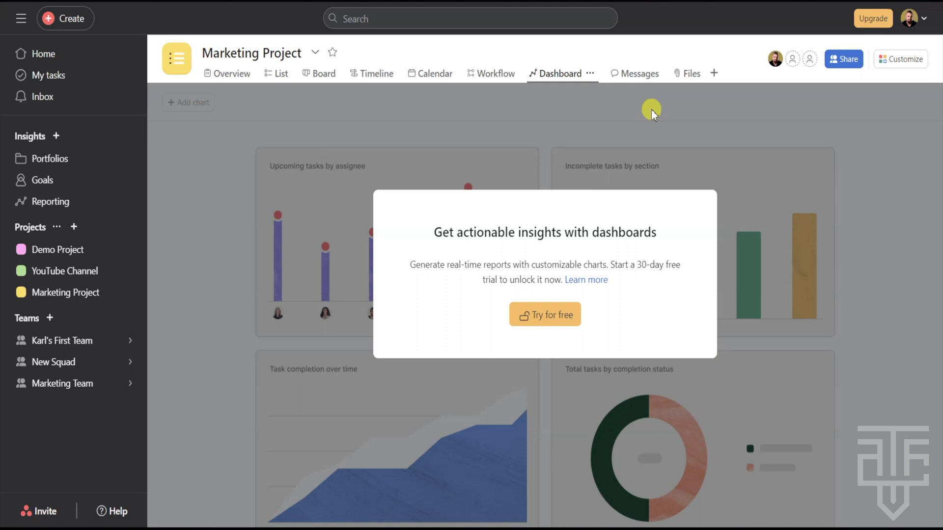
click(635, 74)
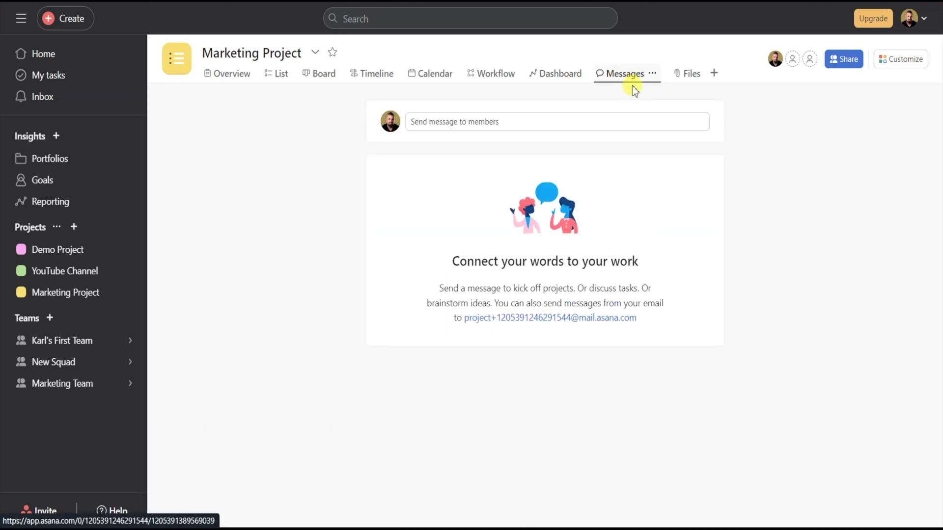
click(436, 126)
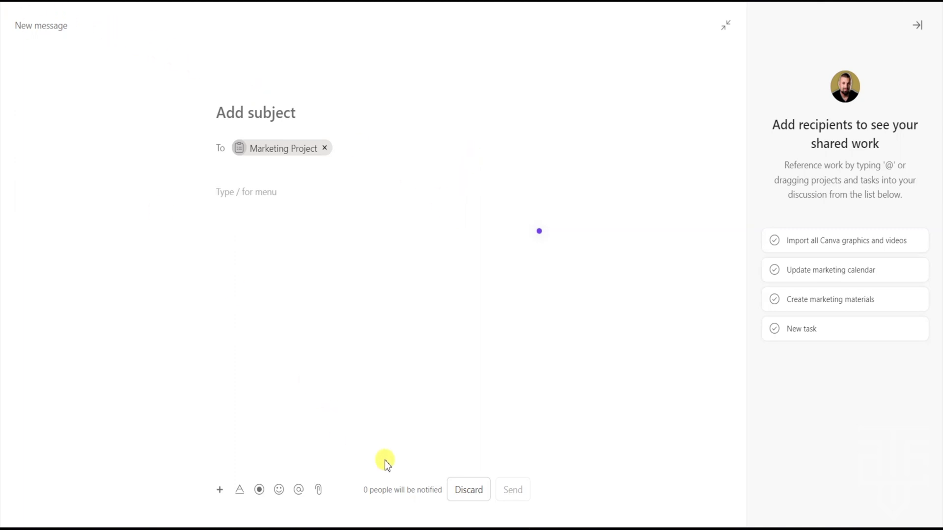
click(465, 494)
click(585, 184)
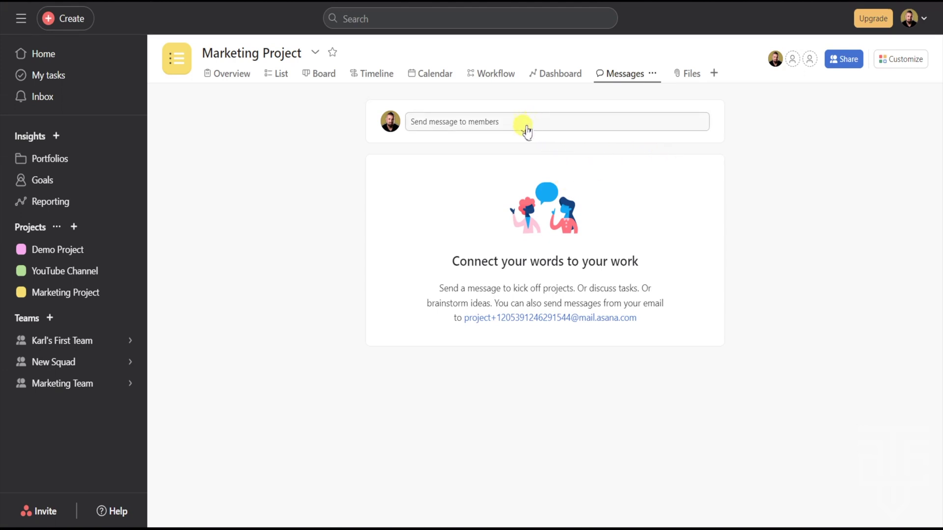
click(687, 75)
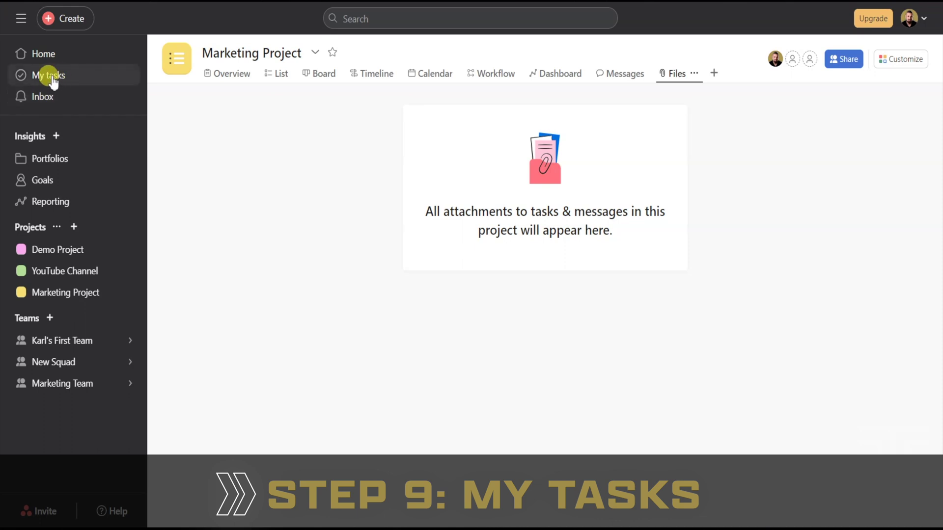
- Go from Home to My tasks and look over Recently assigned and the empty Do sections
click(42, 53)
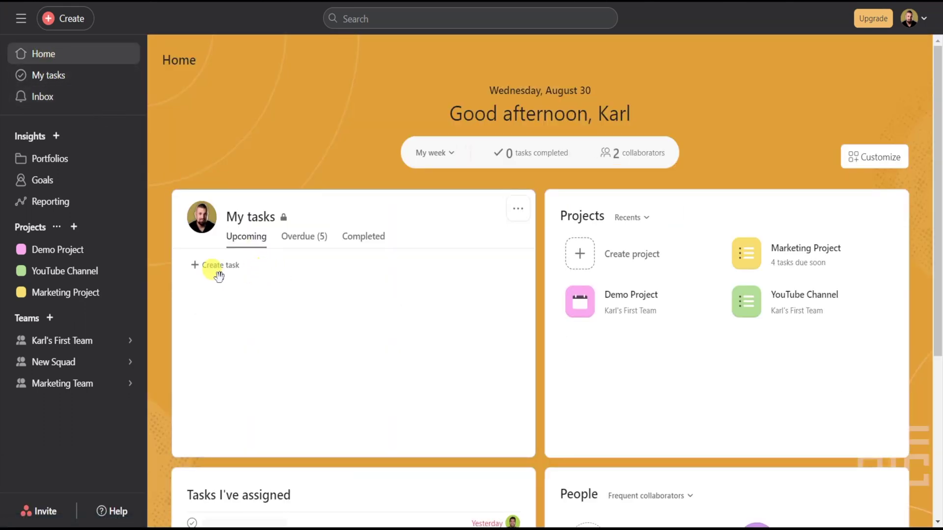
click(253, 217)
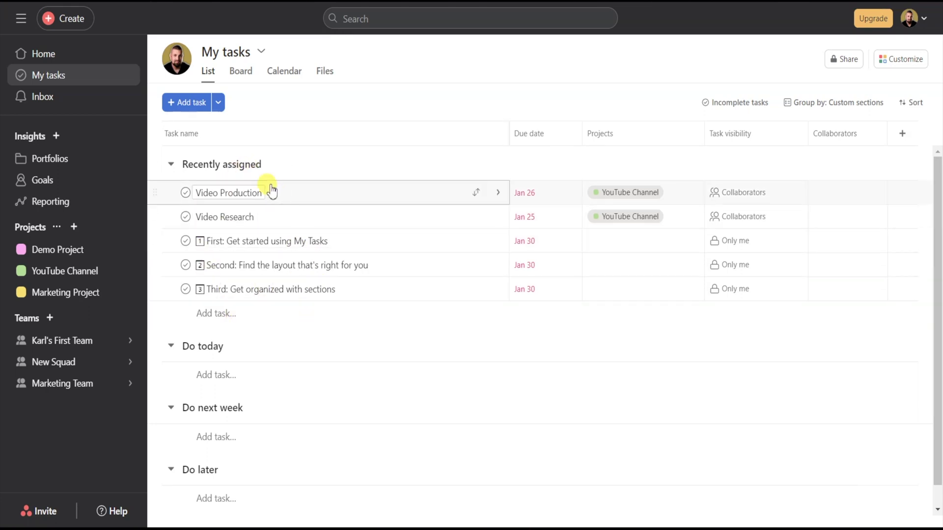
scroll(258, 303, down, 1)
scroll(276, 300, up, 1)
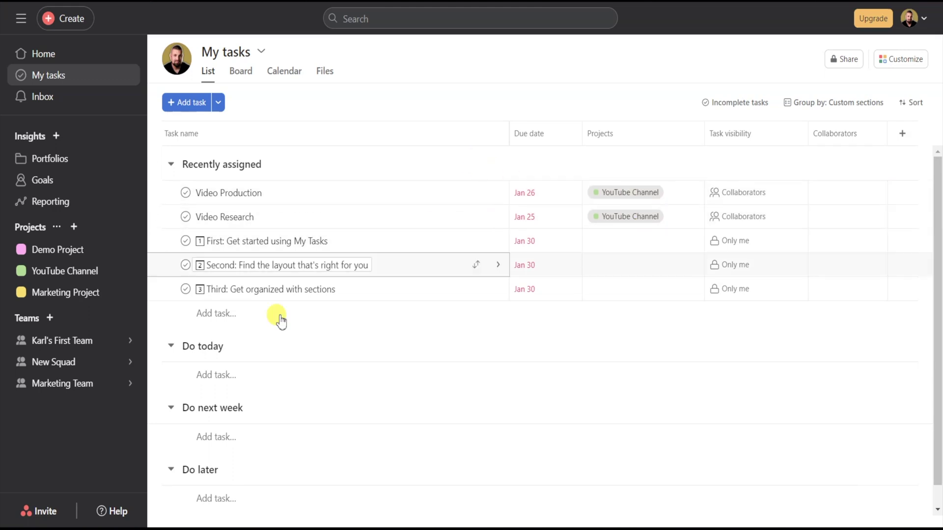
- Add a task named 'New Tasks' under Recently assigned in My tasks
click(215, 320)
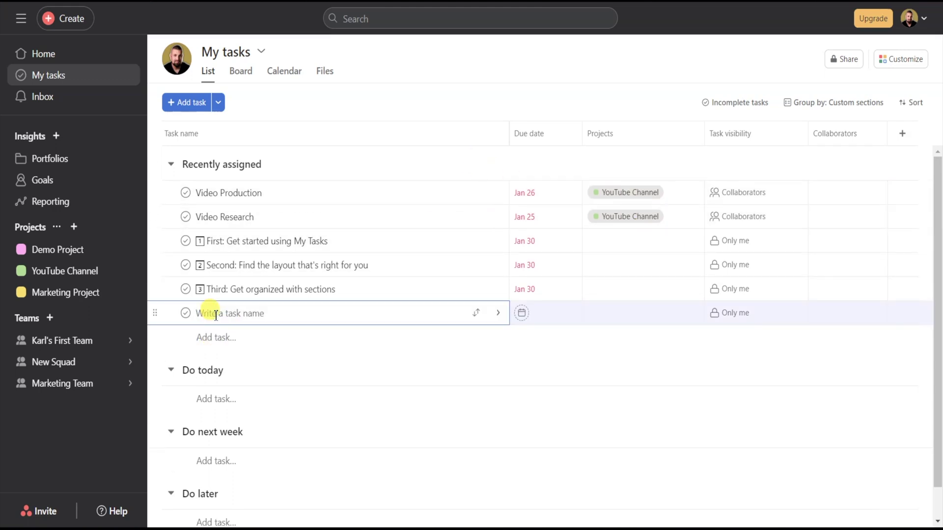
text(New Tasks)
key(Return)
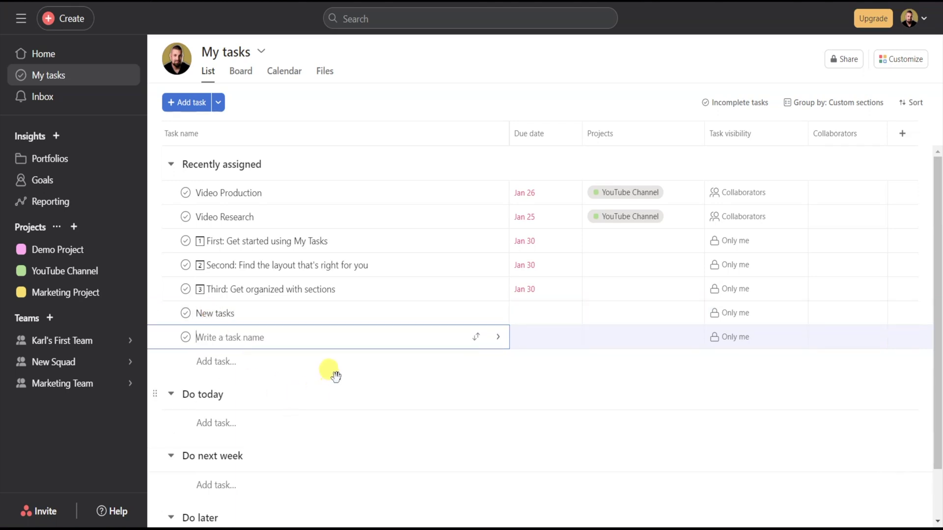
click(336, 377)
- Add an Untitled section at the bottom of My tasks and switch to Board view
scroll(258, 365, down, 1)
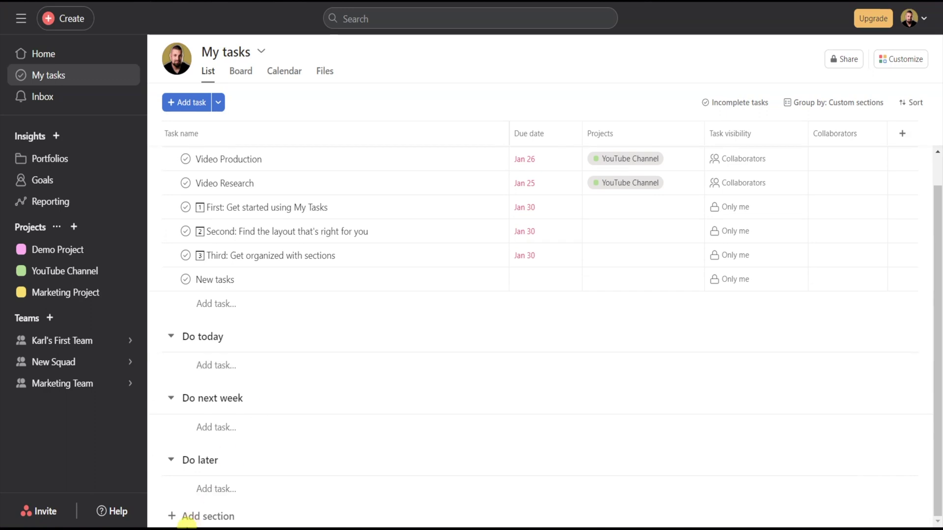
click(199, 516)
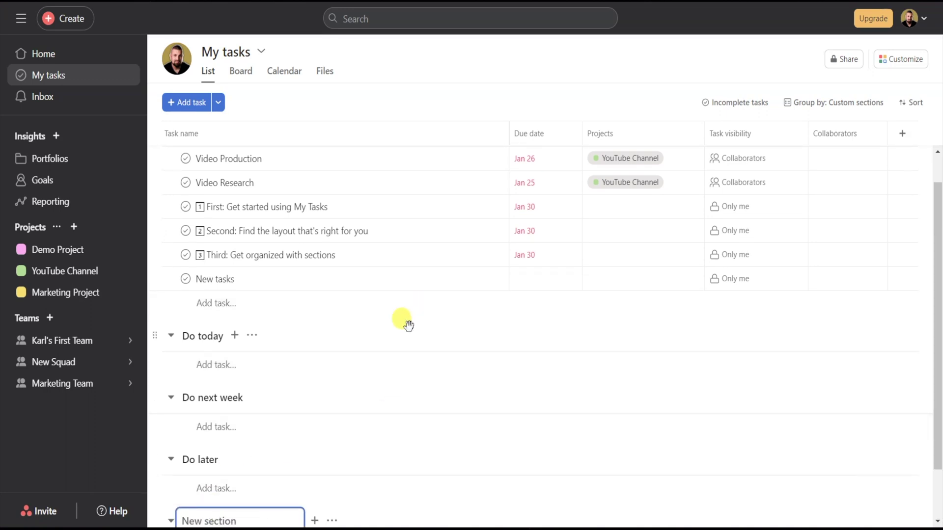
click(237, 71)
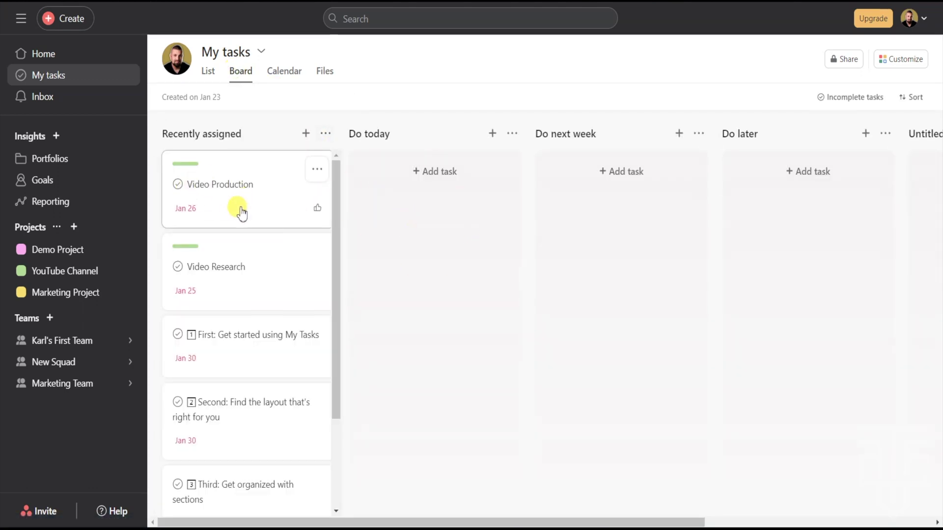
- Move Video Production and First: Get started using My Tasks into the Do today column
scroll(244, 231, down, 3)
scroll(245, 253, up, 5)
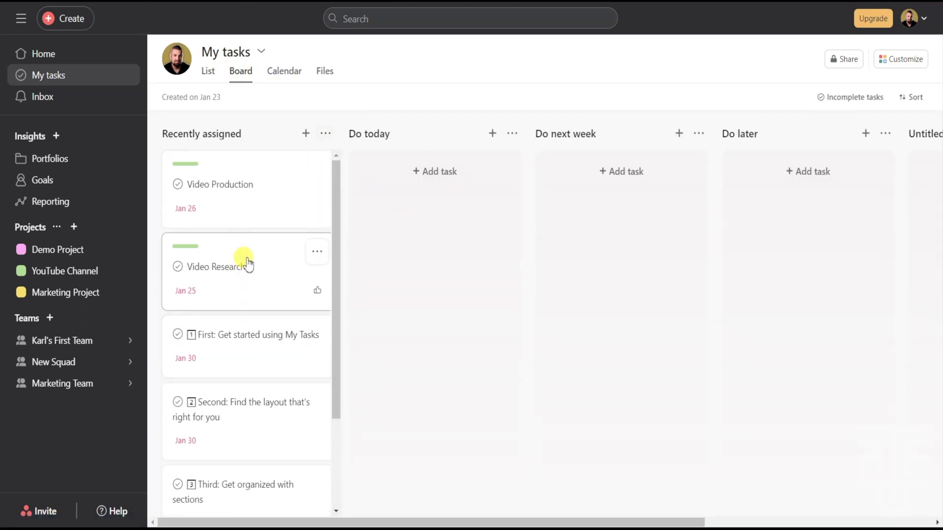
drag(238, 206, 435, 218)
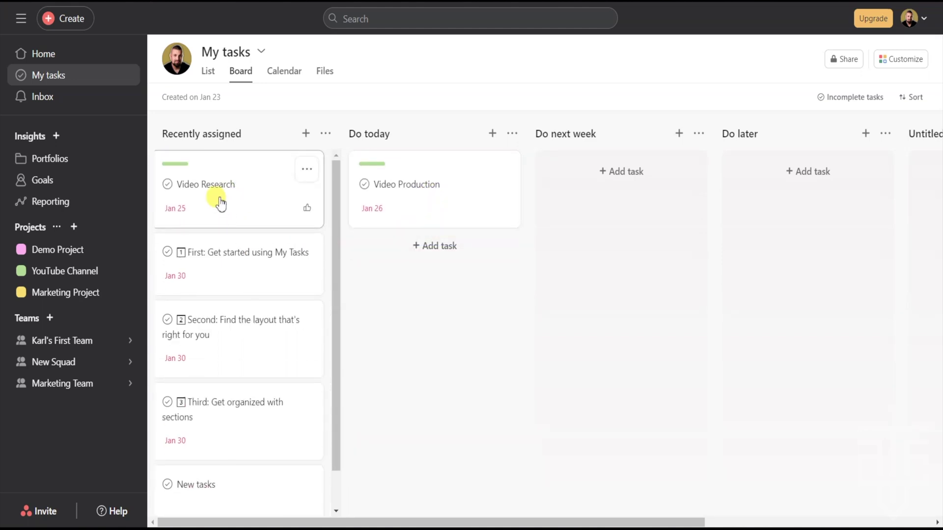
drag(244, 269, 422, 334)
- Clear Video Production's due date, then show My tasks as a calendar
click(450, 206)
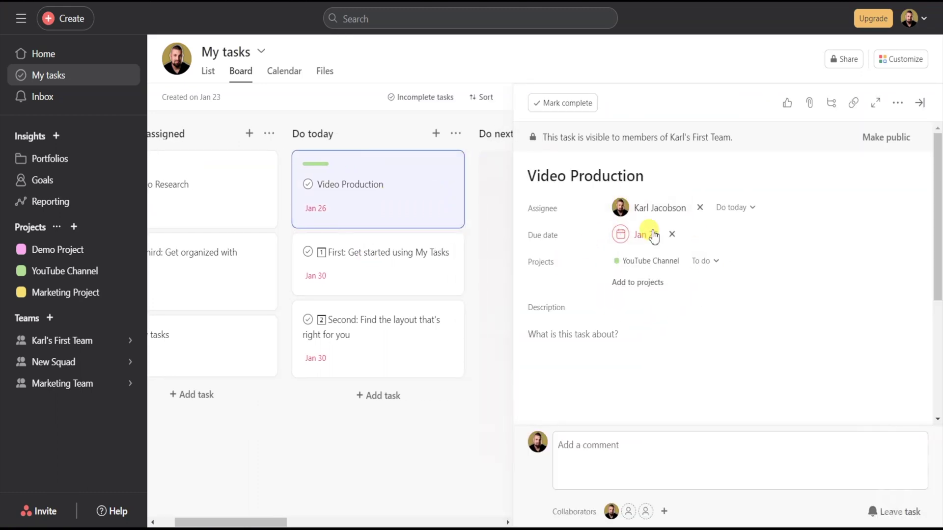
scroll(653, 343, down, 5)
scroll(650, 333, up, 5)
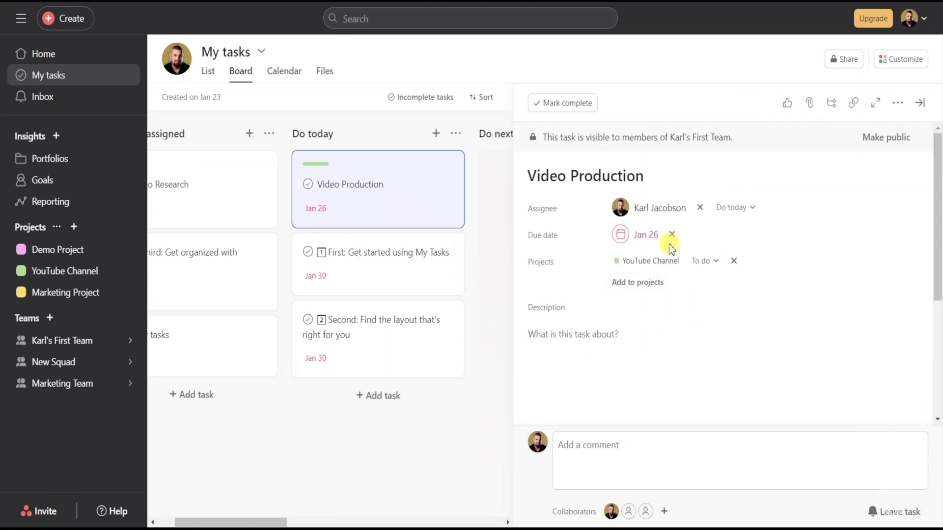
click(672, 235)
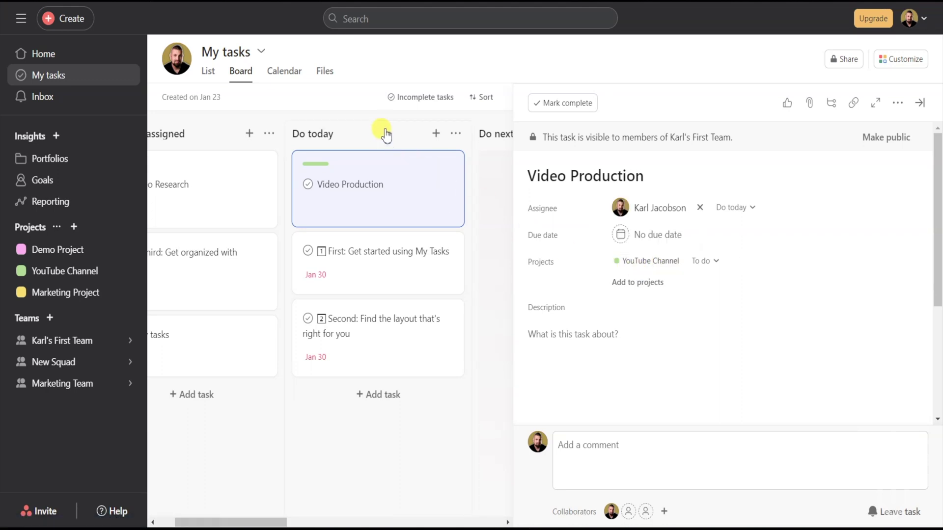
click(385, 130)
click(288, 75)
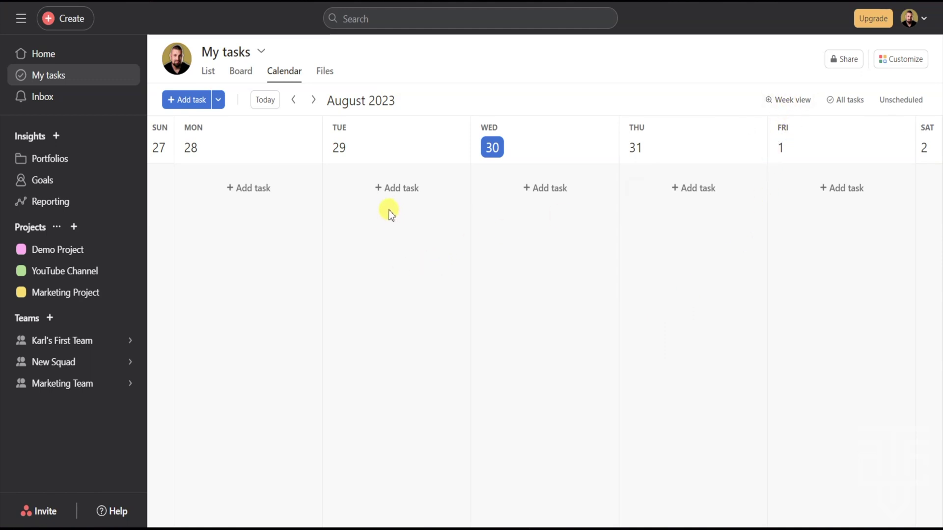
- Switch My tasks to the Files tab to see its (empty) task attachments
click(325, 72)
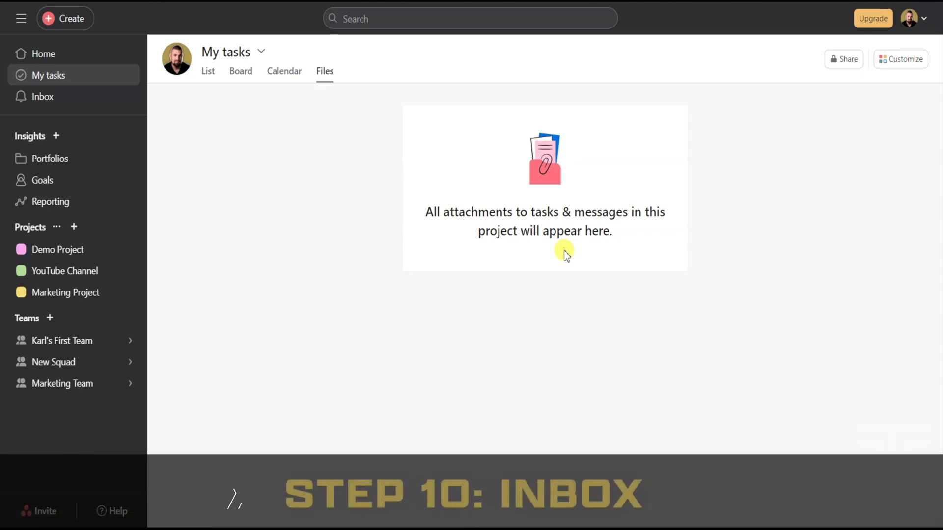
- Open the Inbox, check Archive and the Filter menu, then start a new message
click(54, 100)
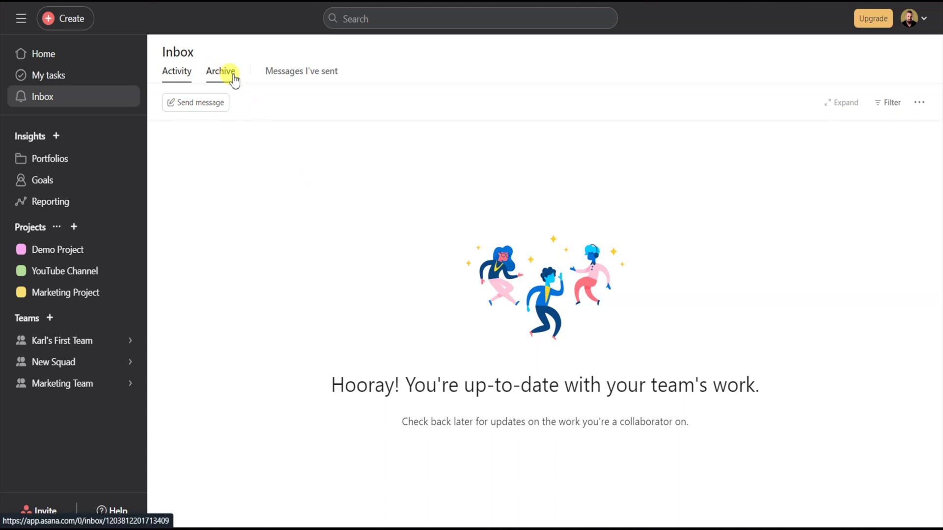
click(217, 75)
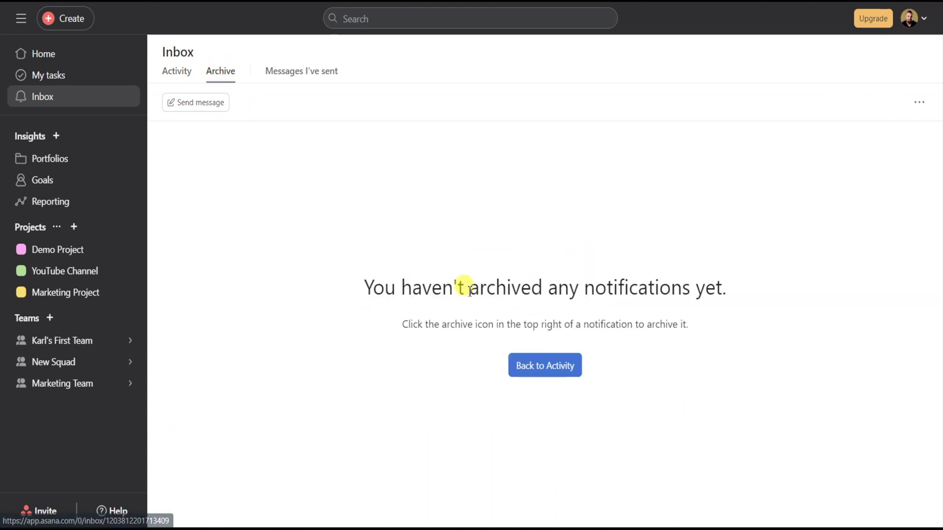
click(183, 76)
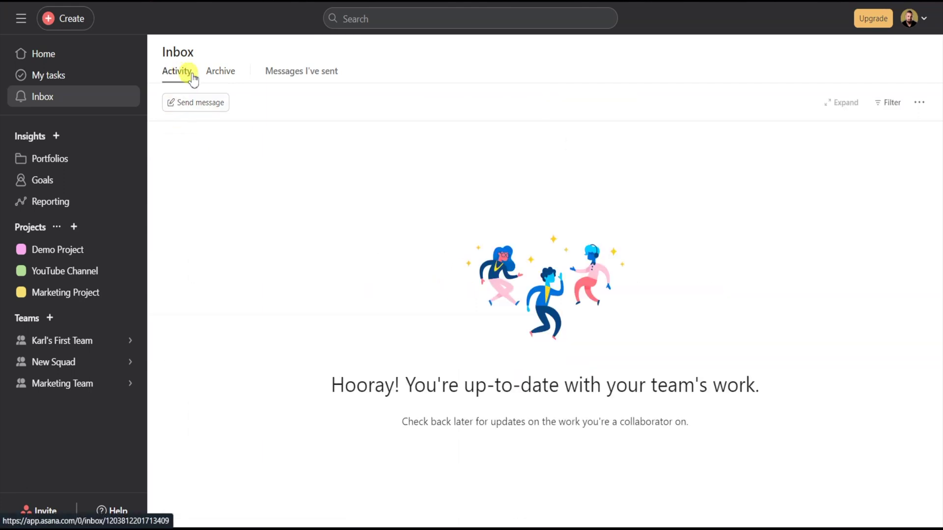
click(881, 105)
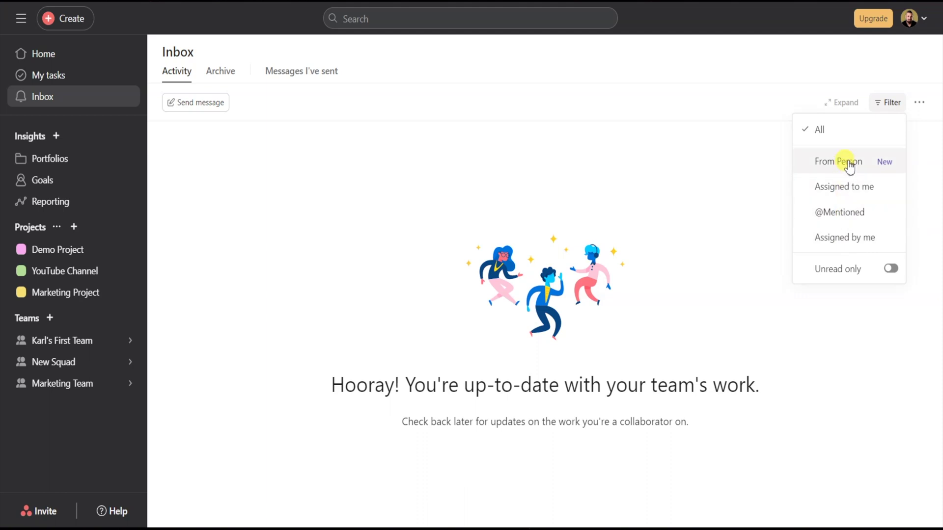
click(589, 158)
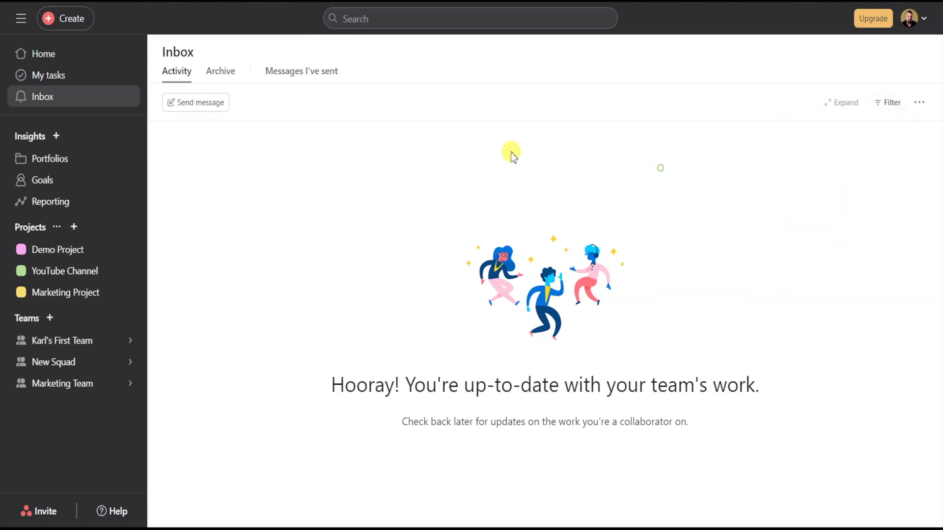
click(191, 105)
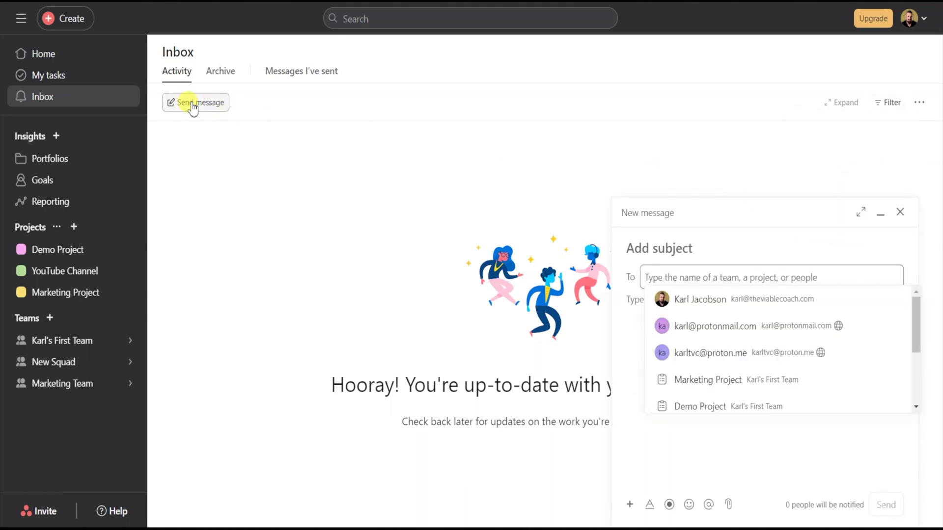
- Send a teammate the direct message 'new message for the team'
click(693, 297)
click(658, 339)
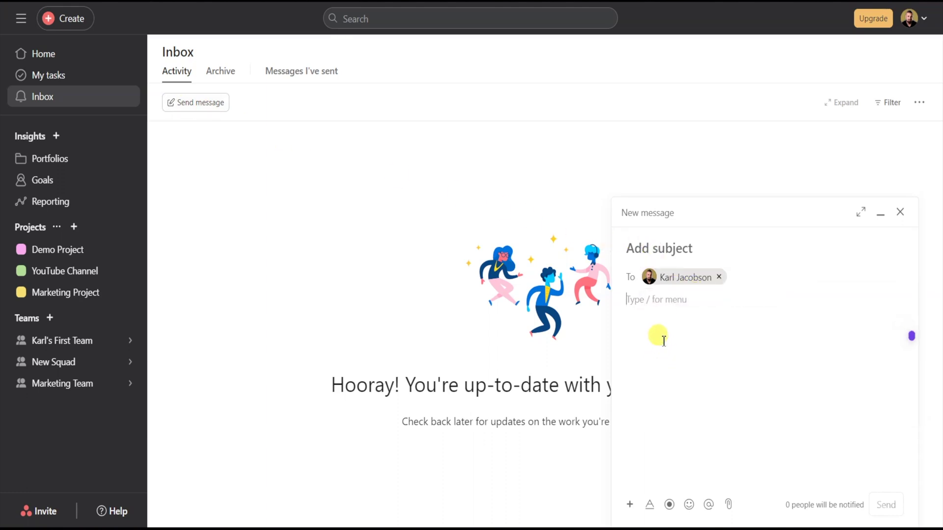
text(new message for th)
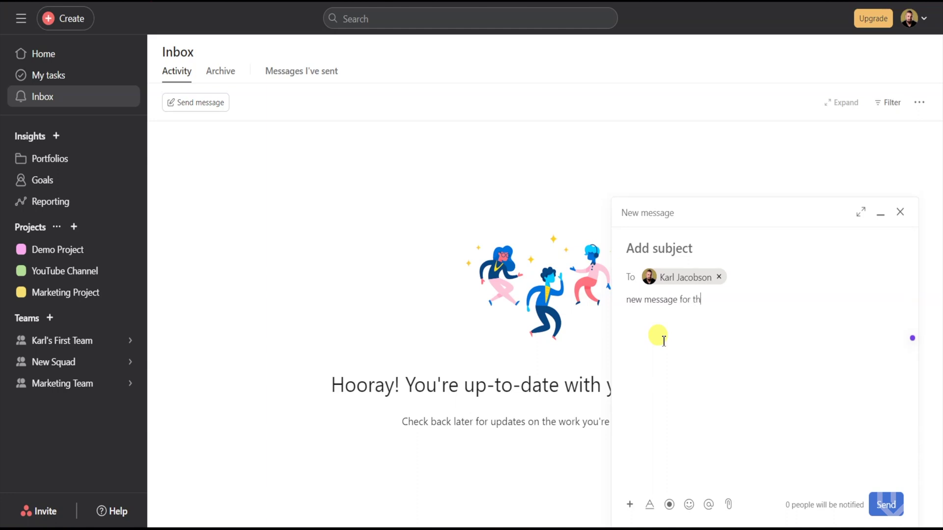
text(e team)
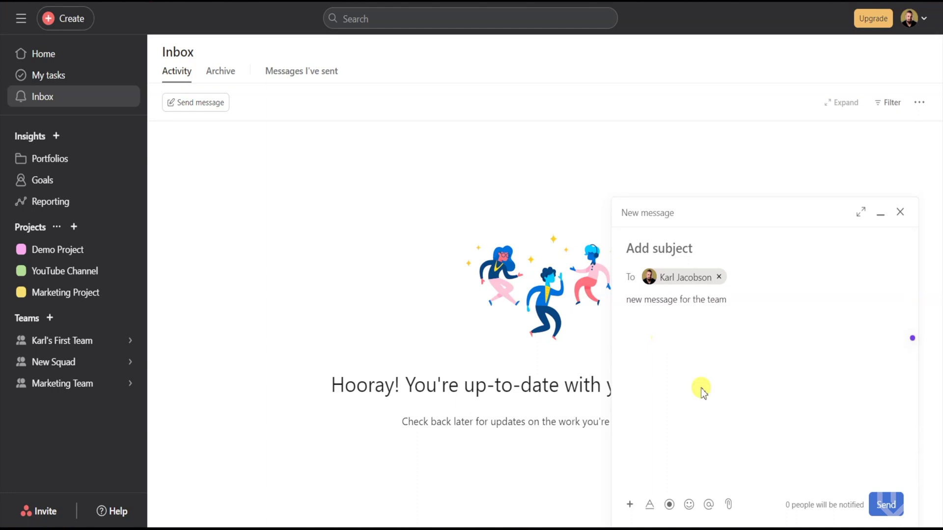
click(886, 505)
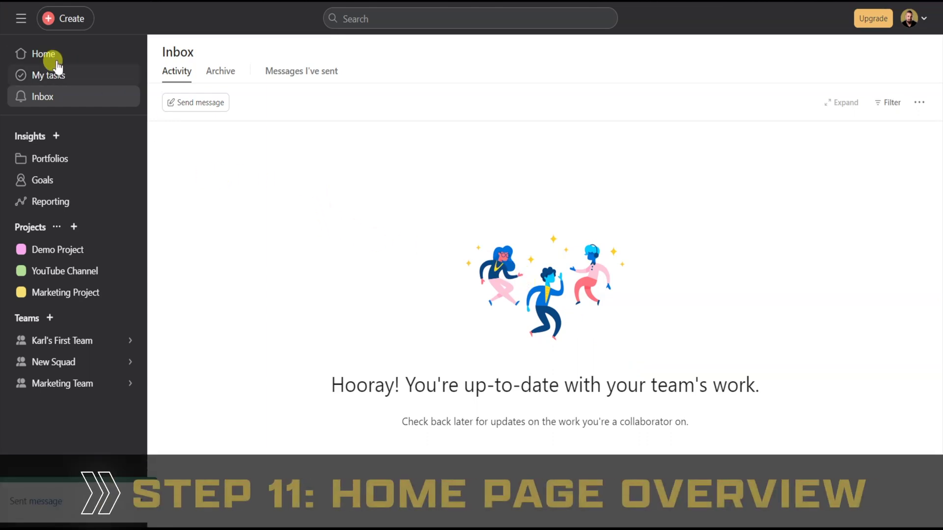
- Open Home and review its My tasks, Projects and People cards, starting and cancelling a new task
click(44, 54)
scroll(273, 114, down, 1)
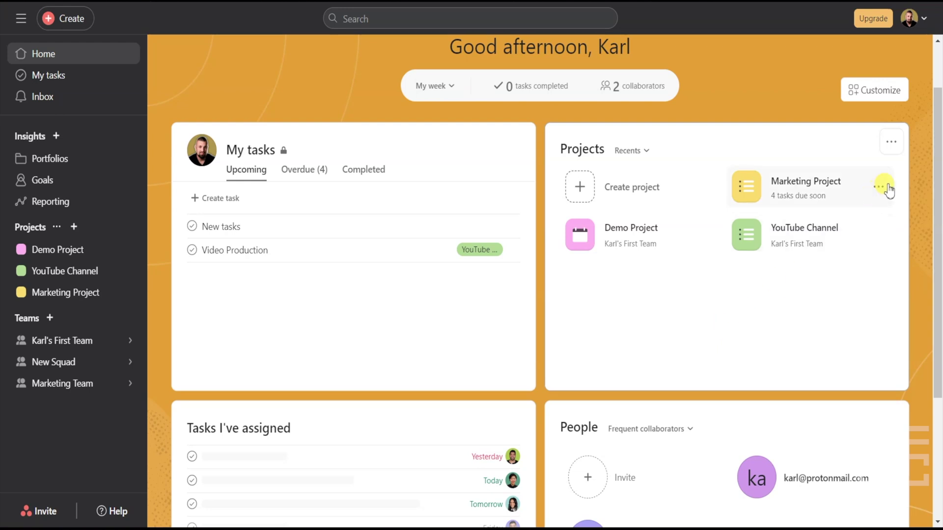
drag(937, 158, 935, 193)
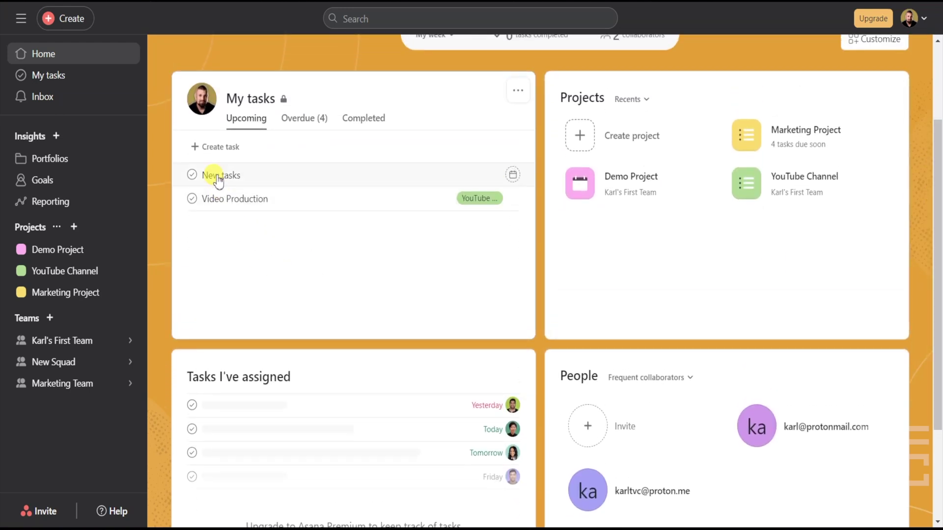
click(217, 148)
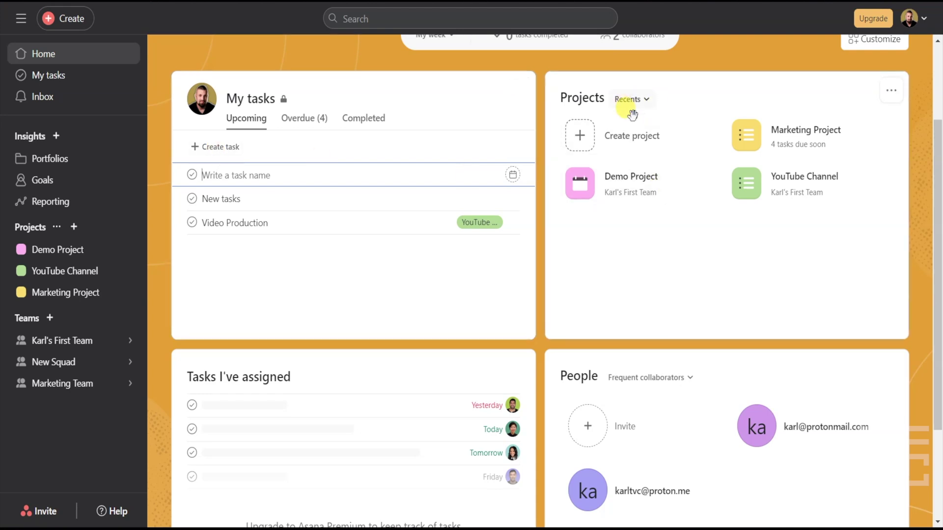
key(Escape)
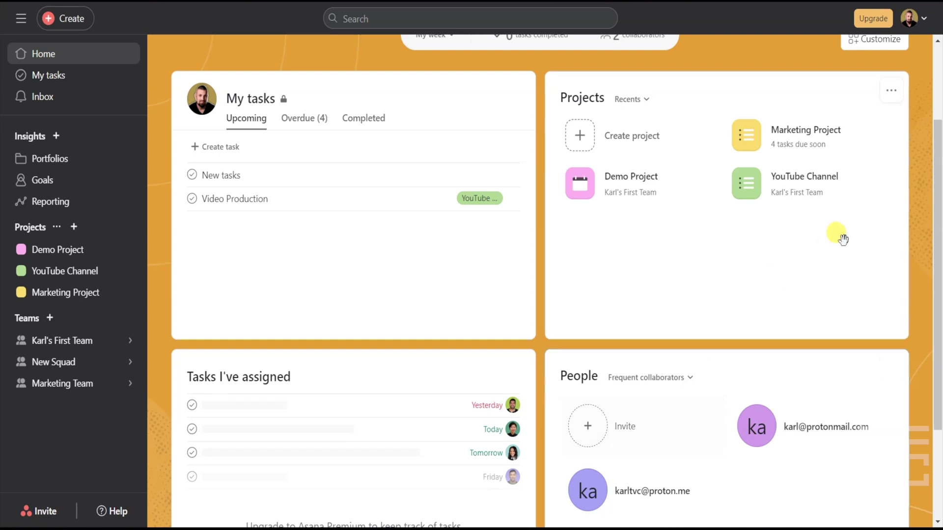
drag(935, 189, 923, 98)
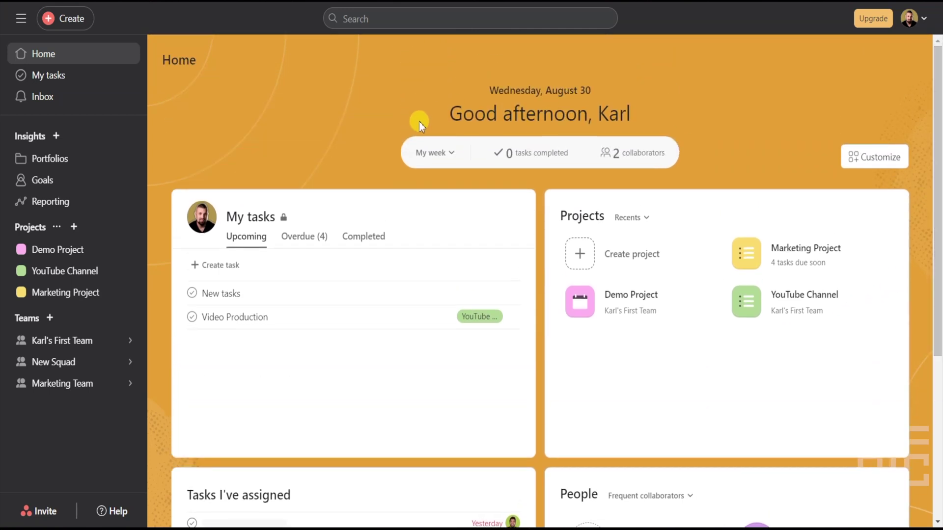